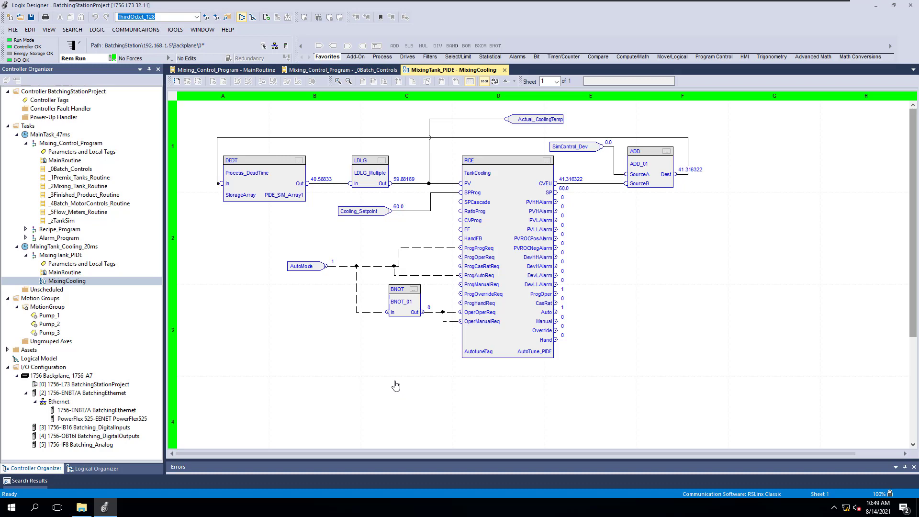
# - Launch RSLinx Classic from the Start menu and nudge its window slightly right and down
pyautogui.click(12, 507)
pyautogui.click(68, 256)
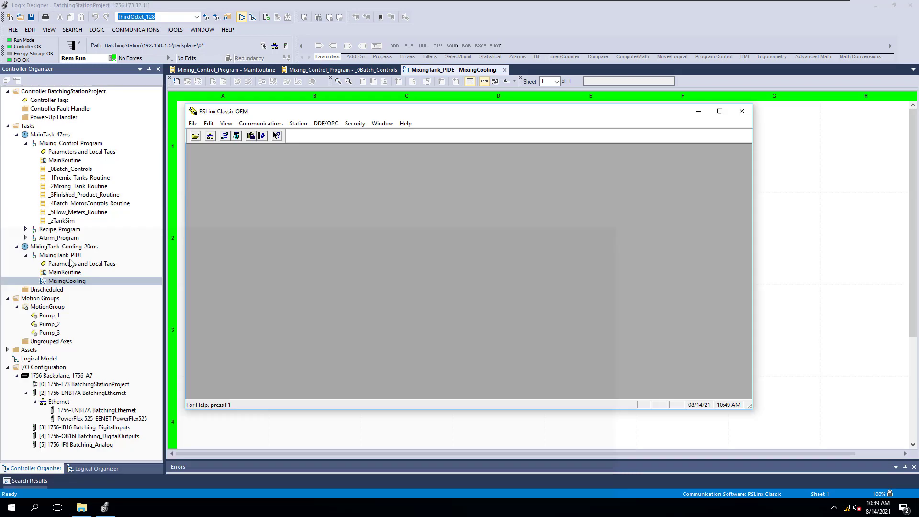
pyautogui.moveTo(473, 119); pyautogui.dragTo(502, 126)
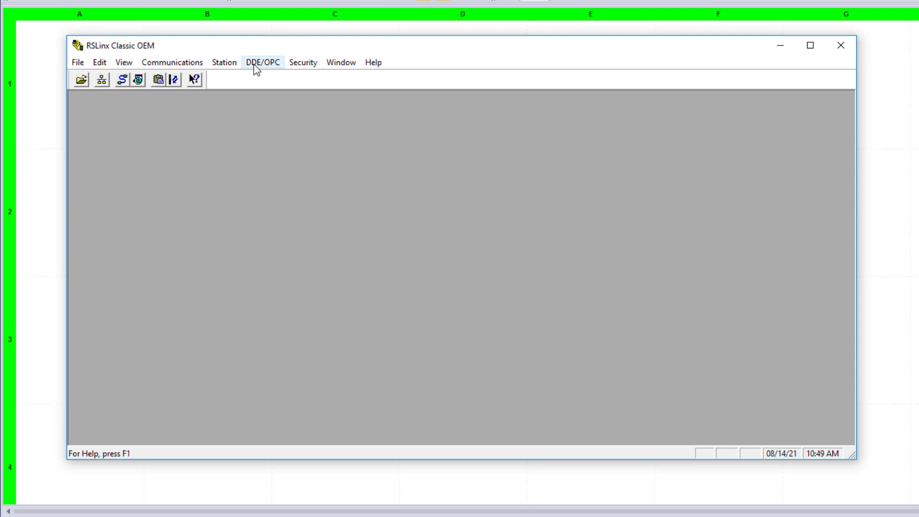
# - Open DDE/OPC Topic Configuration and select the BatchingStationProject topic
pyautogui.click(269, 70)
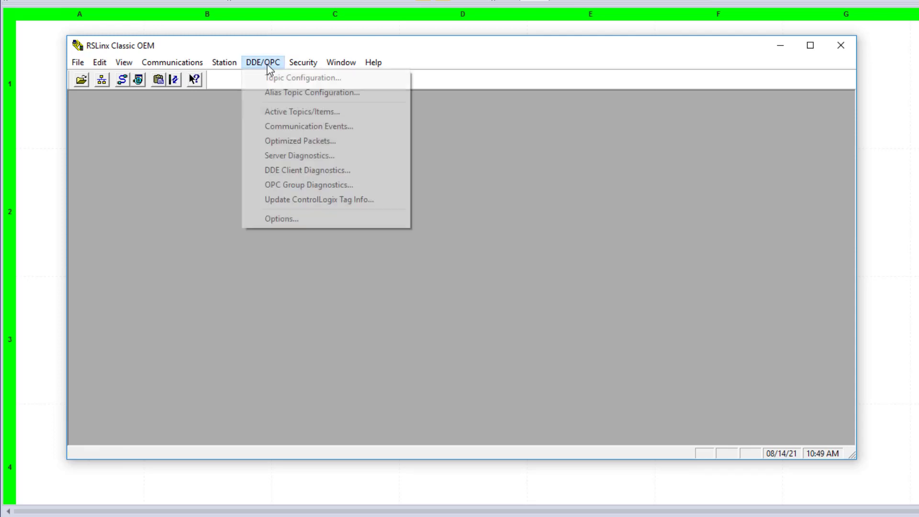
pyautogui.click(296, 78)
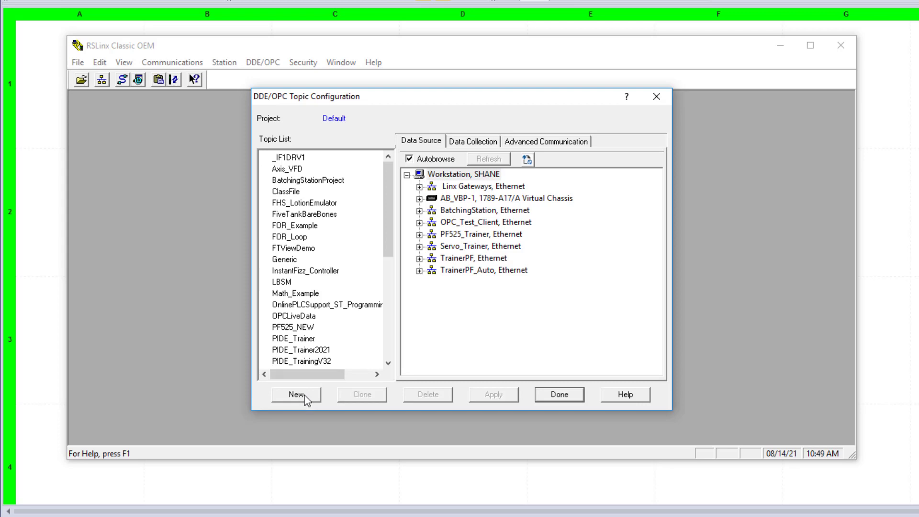
pyautogui.click(306, 181)
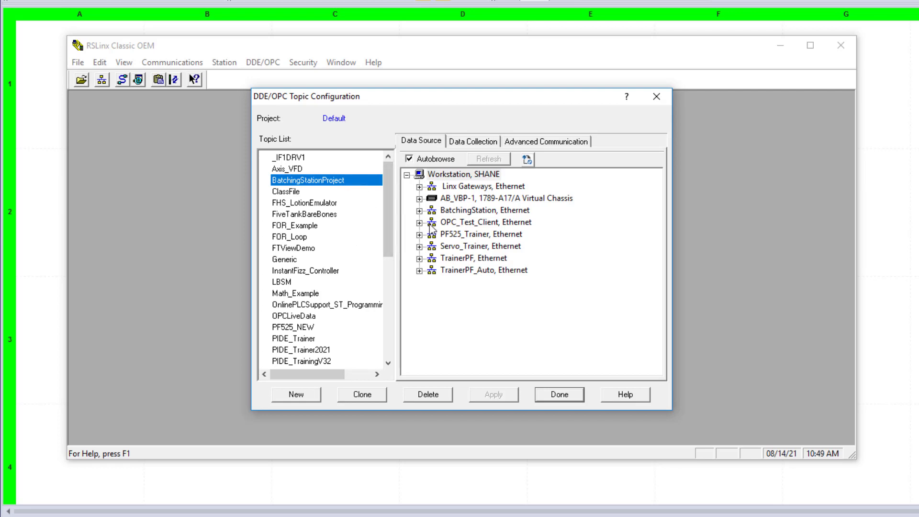
# - Point the topic at the slot 00 1756-L73 controller behind the 192.168.1.5 ENBT and apply
pyautogui.click(419, 210)
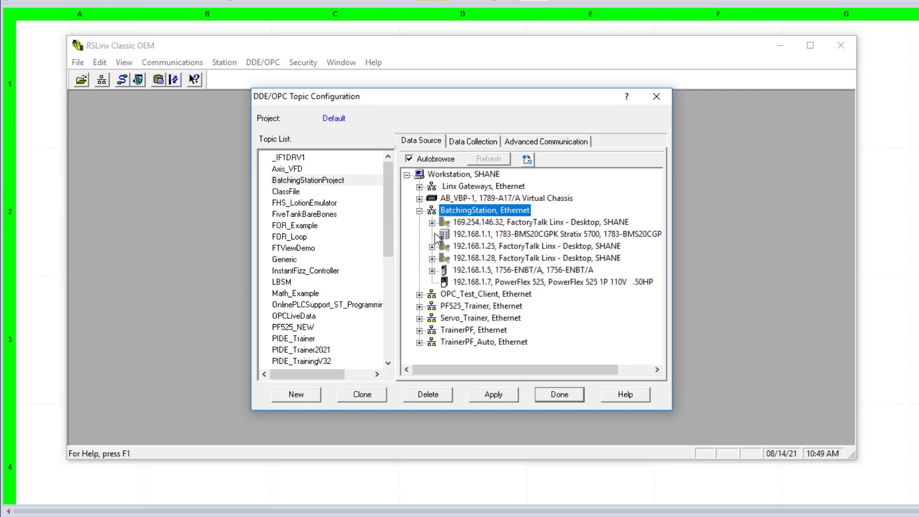
pyautogui.click(472, 271)
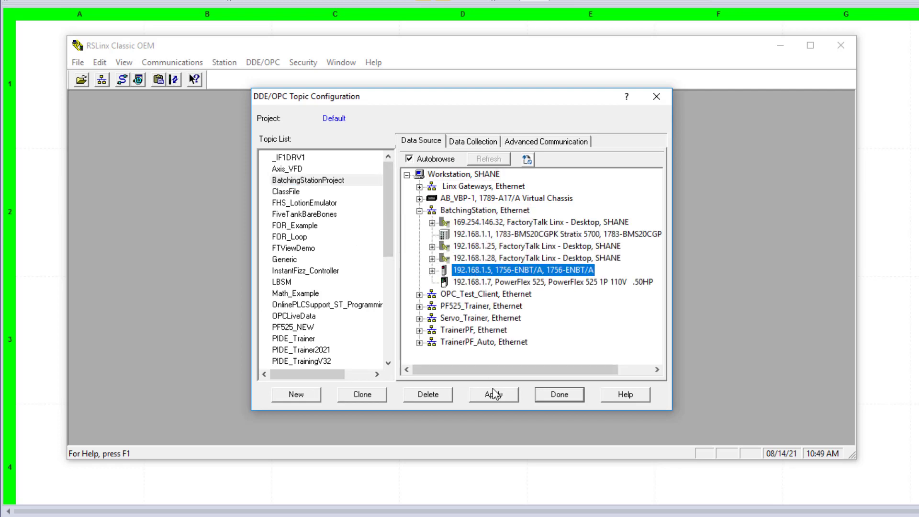
pyautogui.click(432, 270)
pyautogui.click(444, 282)
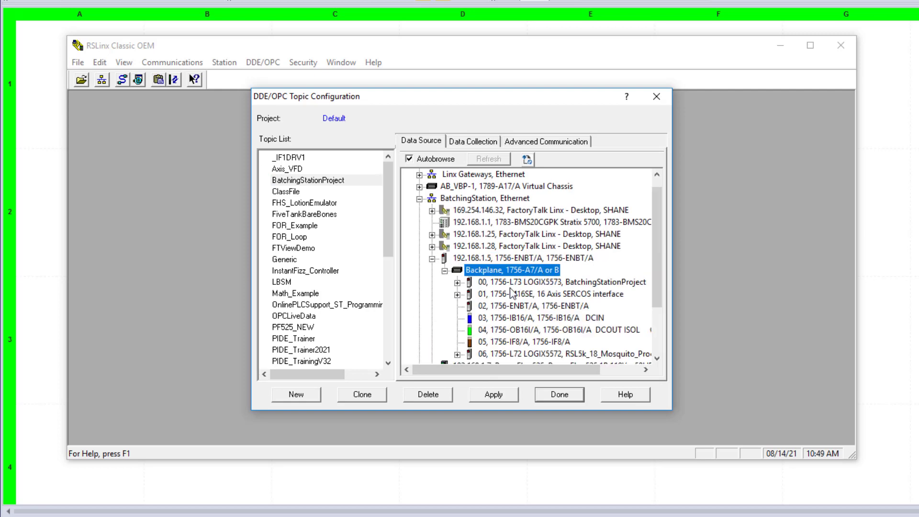
pyautogui.click(515, 283)
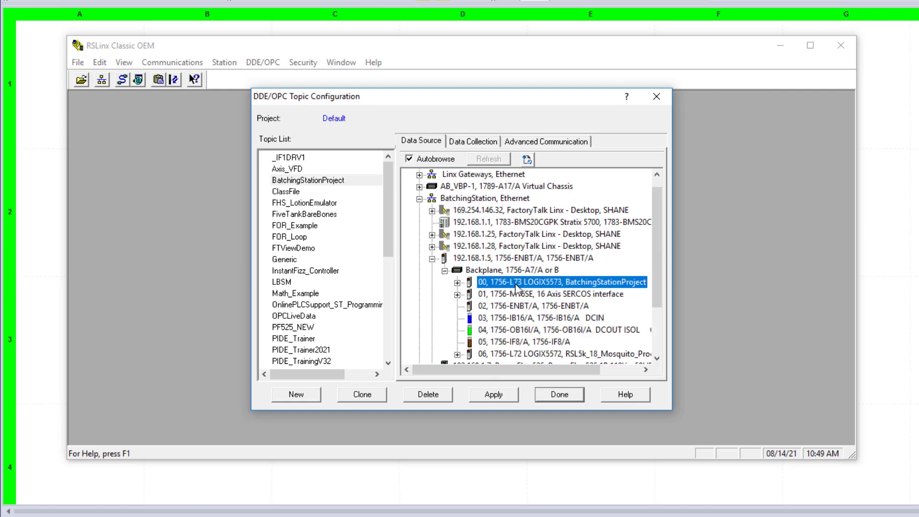
pyautogui.click(498, 395)
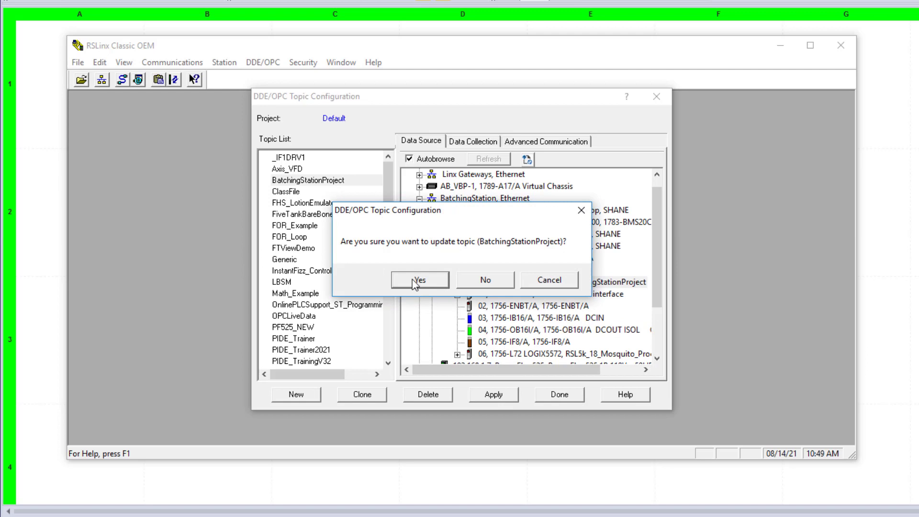
pyautogui.click(416, 281)
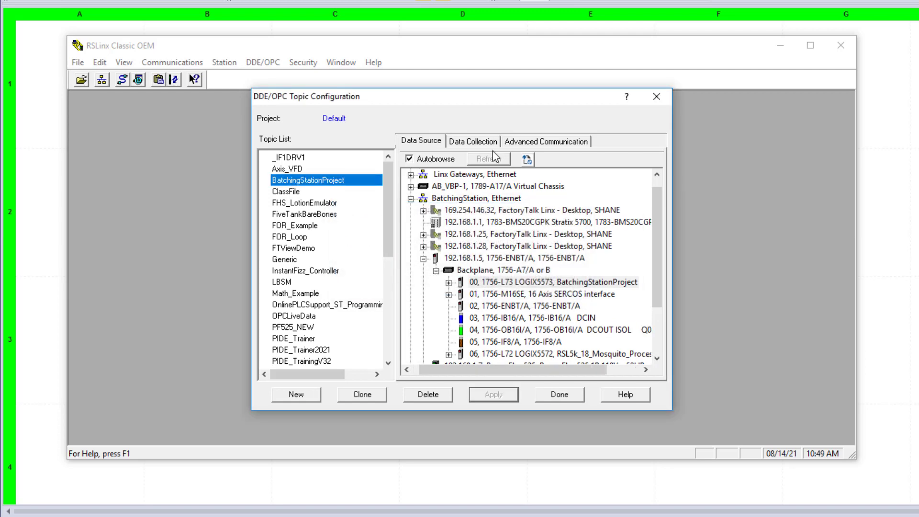
# - Review the topic's Data Collection and Advanced Communication settings, then close the dialog with Done
pyautogui.click(473, 143)
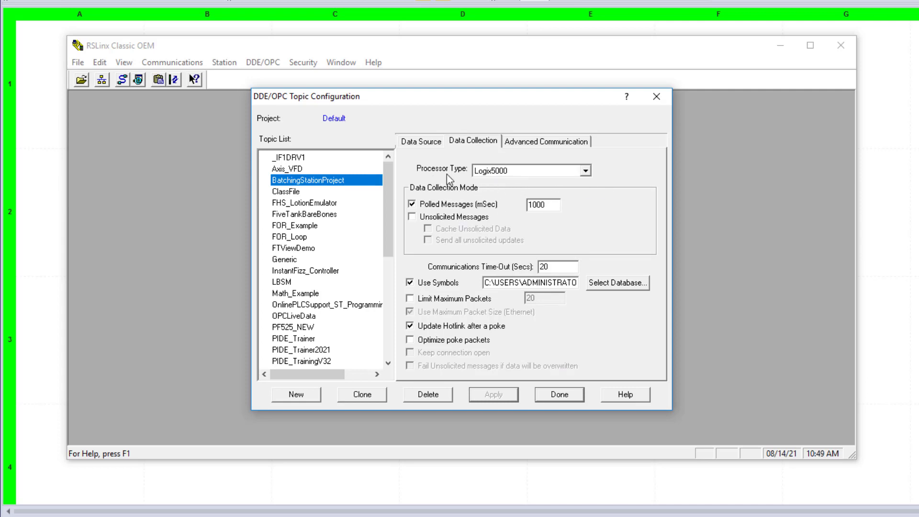
pyautogui.click(544, 143)
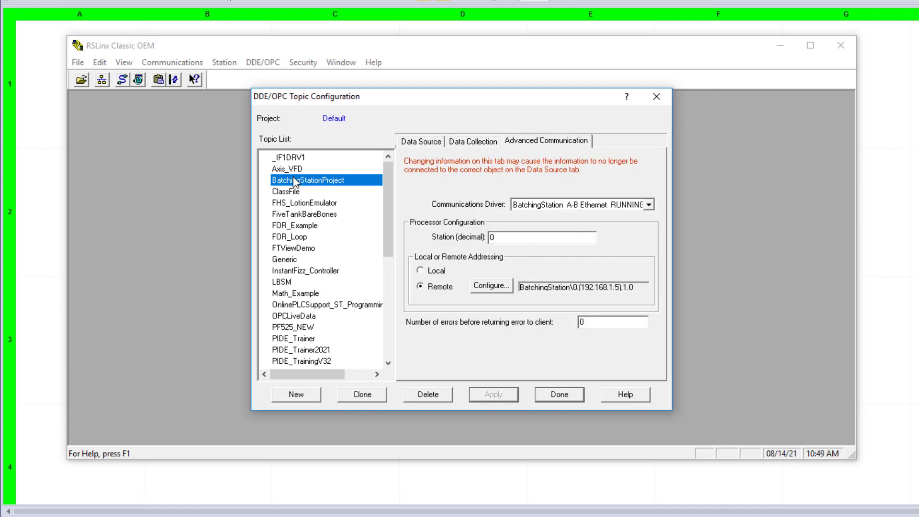
pyautogui.click(423, 142)
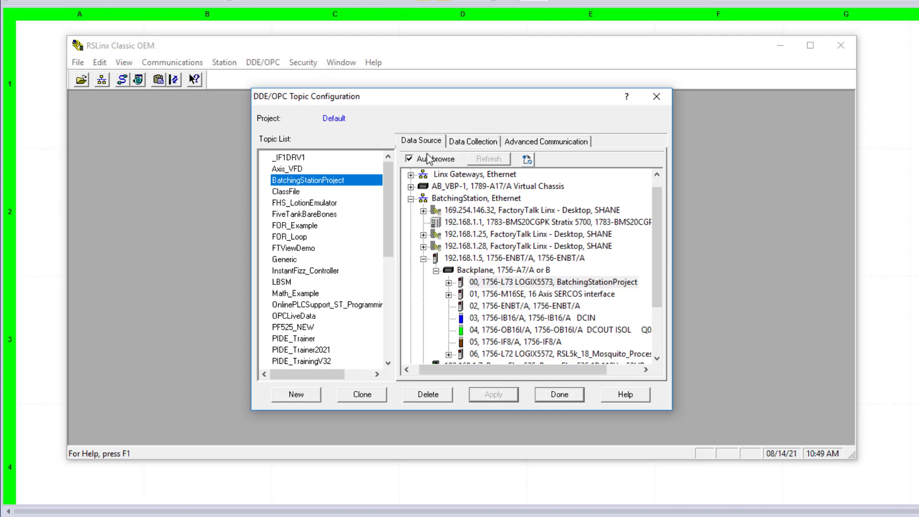
pyautogui.click(549, 396)
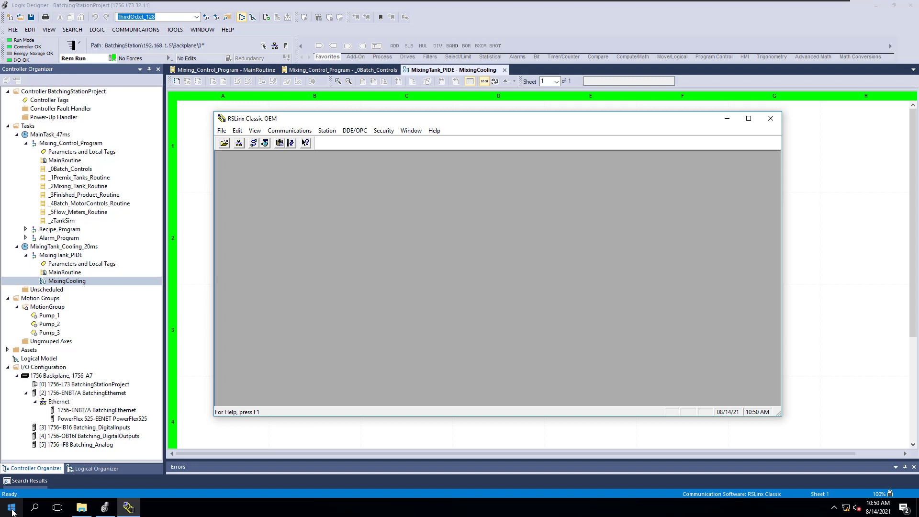
# - Open RSLinx's Start-menu file location and launch OPC Test Client from its Tools folder
pyautogui.click(11, 508)
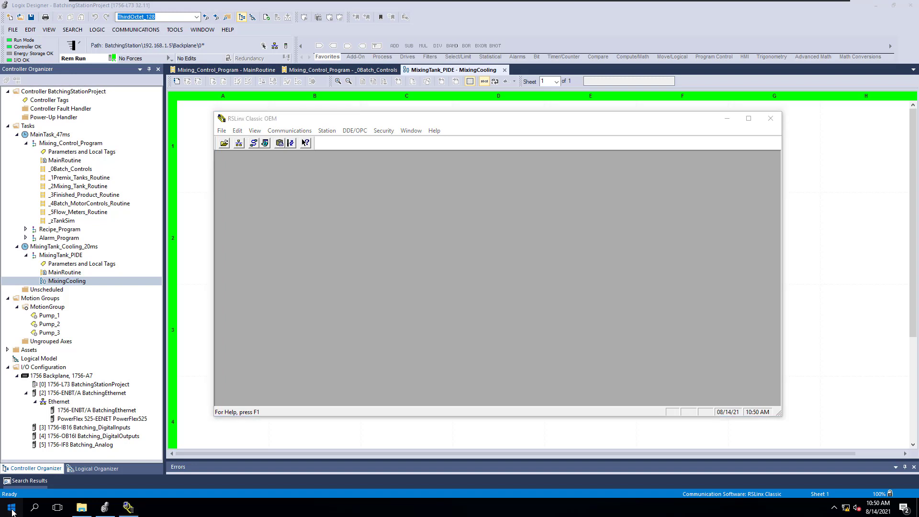
pyautogui.rightClick(64, 257)
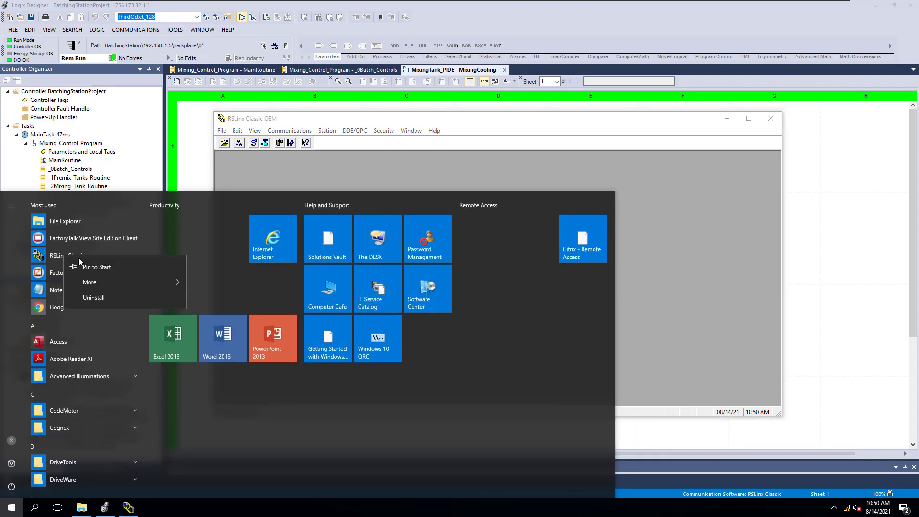
pyautogui.moveTo(101, 282)
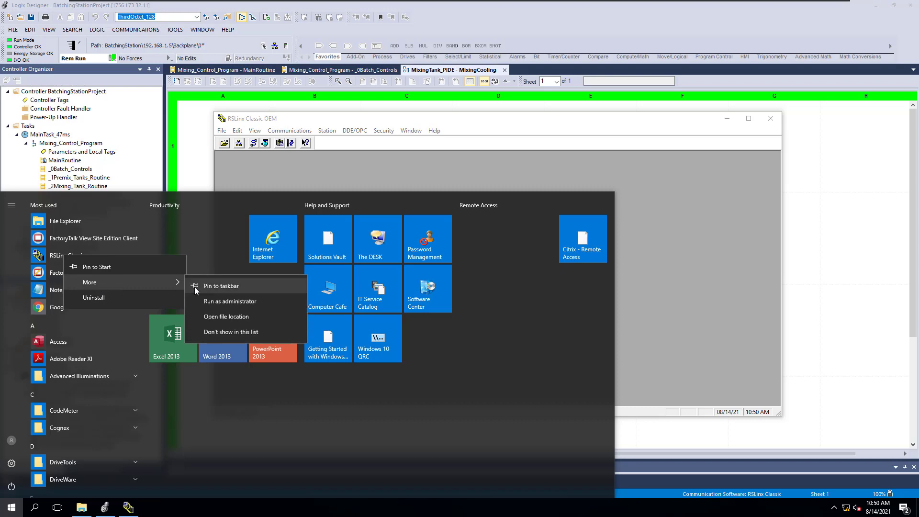
pyautogui.click(222, 317)
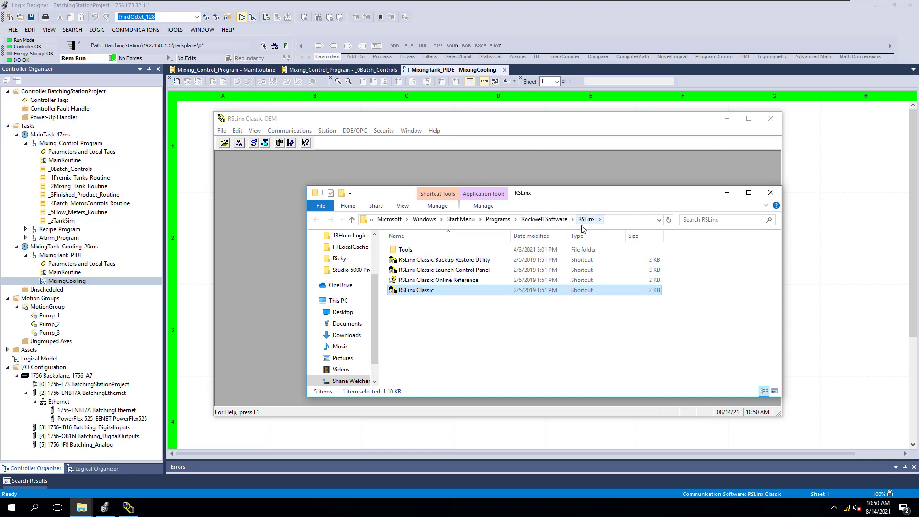
pyautogui.doubleClick(403, 250)
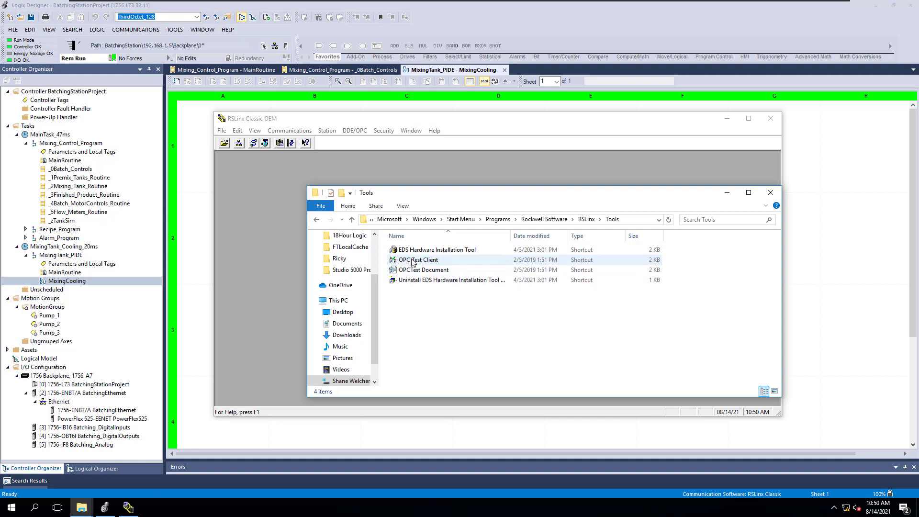
pyautogui.doubleClick(415, 259)
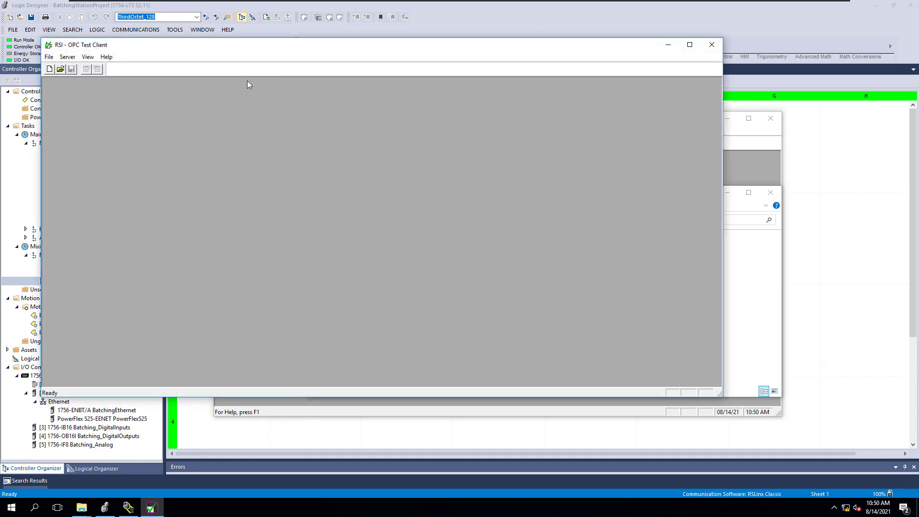
# - Move the OPC Test Client window and connect it to the RSLinx OPC Server
pyautogui.moveTo(270, 53); pyautogui.dragTo(380, 75)
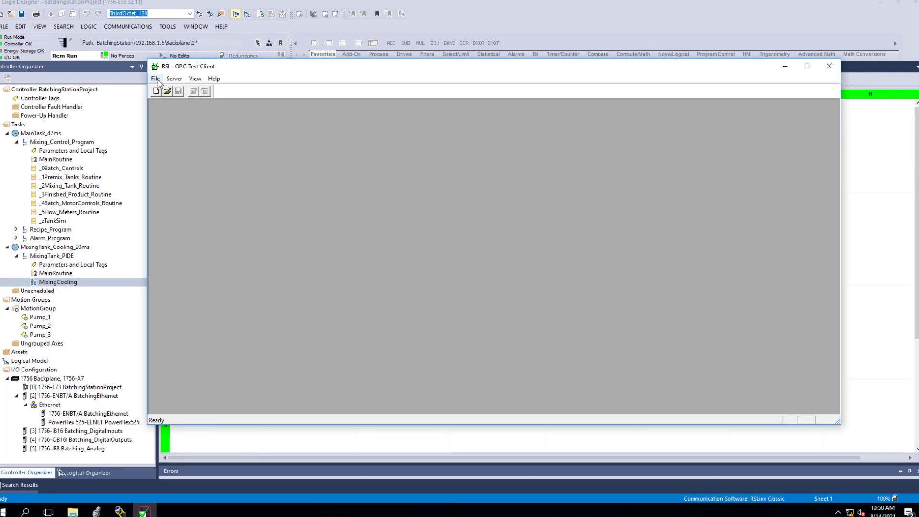
pyautogui.click(160, 78)
pyautogui.moveTo(168, 79)
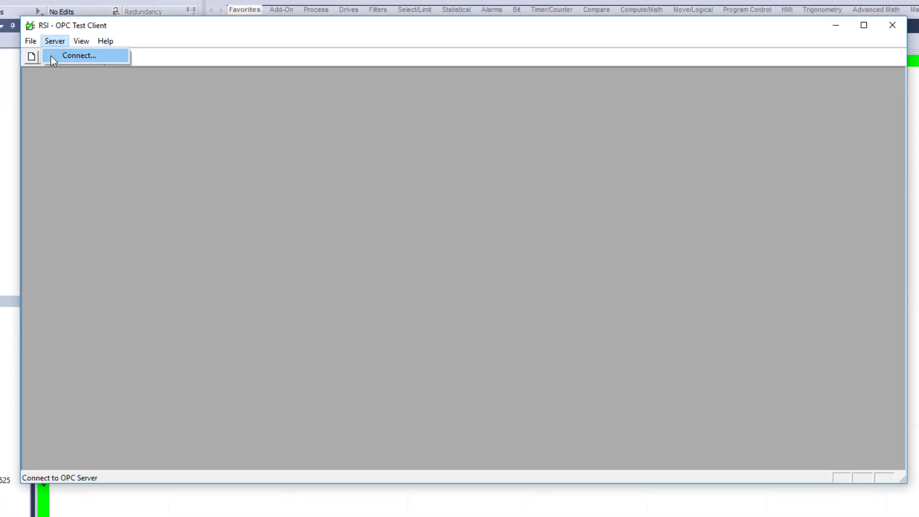
pyautogui.click(51, 56)
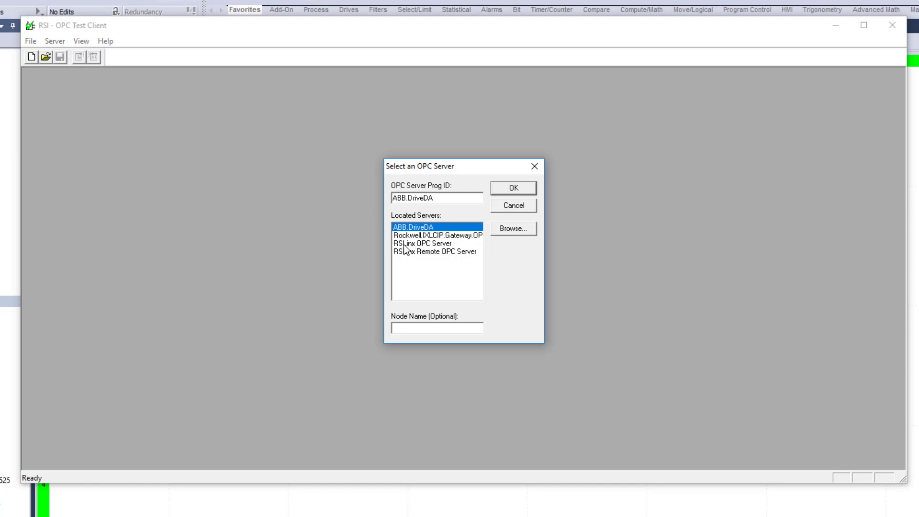
pyautogui.click(404, 244)
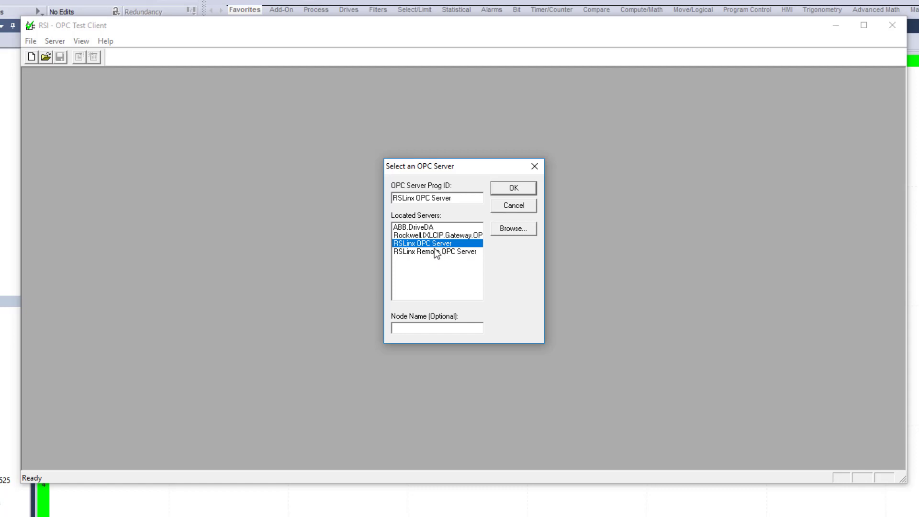
pyautogui.click(503, 189)
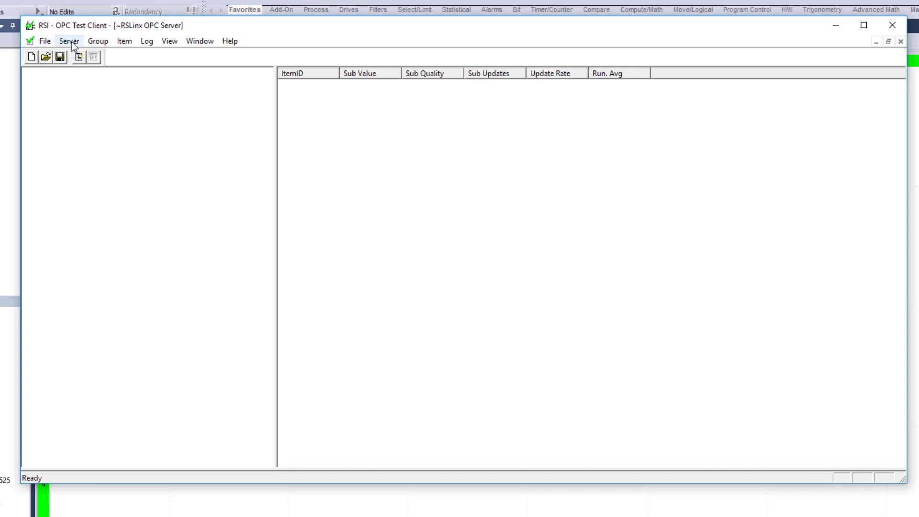
# - Add an OPC group named BatchTest with the 1000 ms update rate
pyautogui.click(97, 41)
pyautogui.click(113, 56)
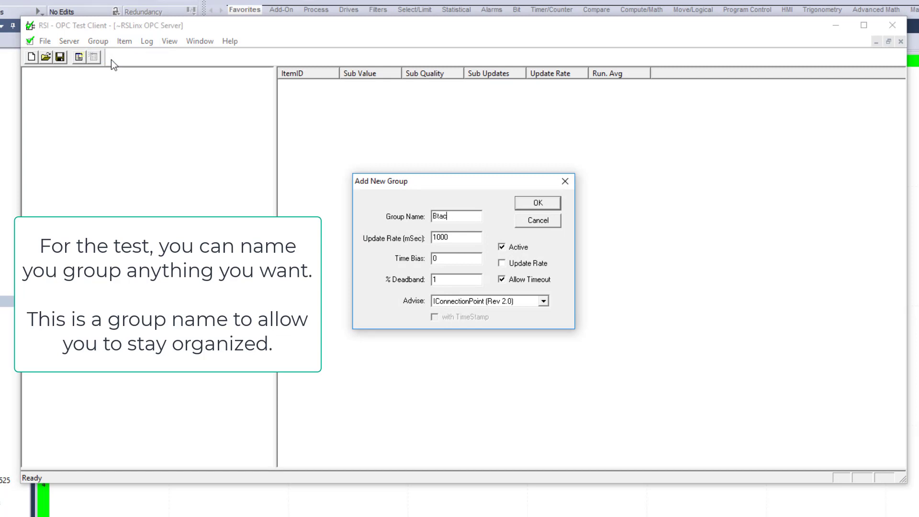
pyautogui.write('BatchTest')
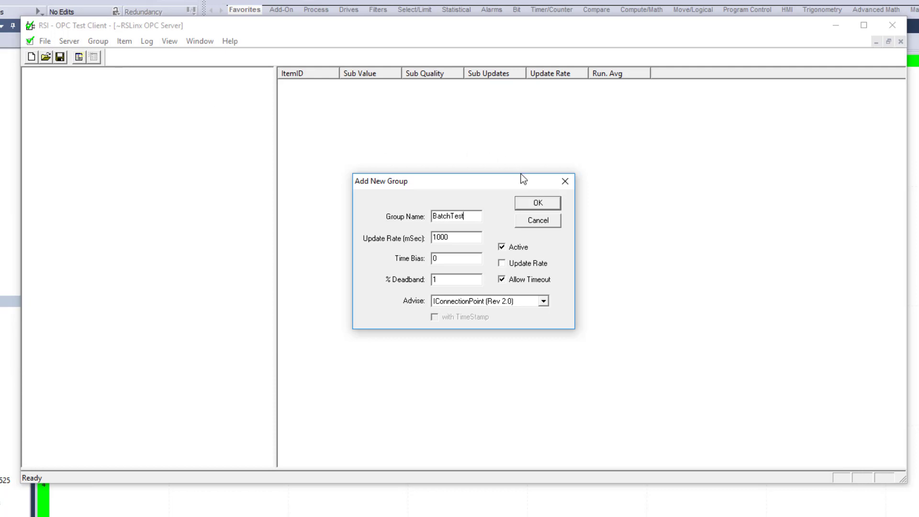
pyautogui.click(538, 207)
# - Open the Add Item browser and expand RSLinx OPC Server down to BatchingStationProject
pyautogui.click(121, 43)
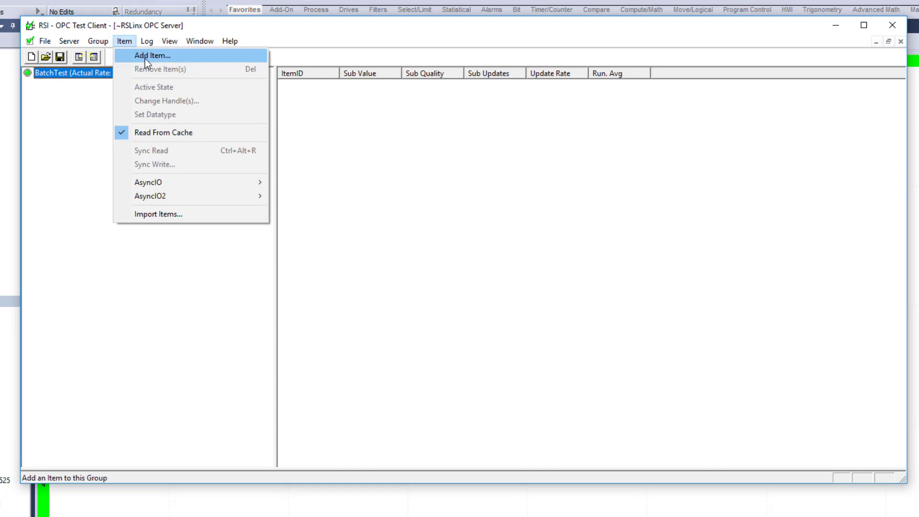
pyautogui.click(143, 56)
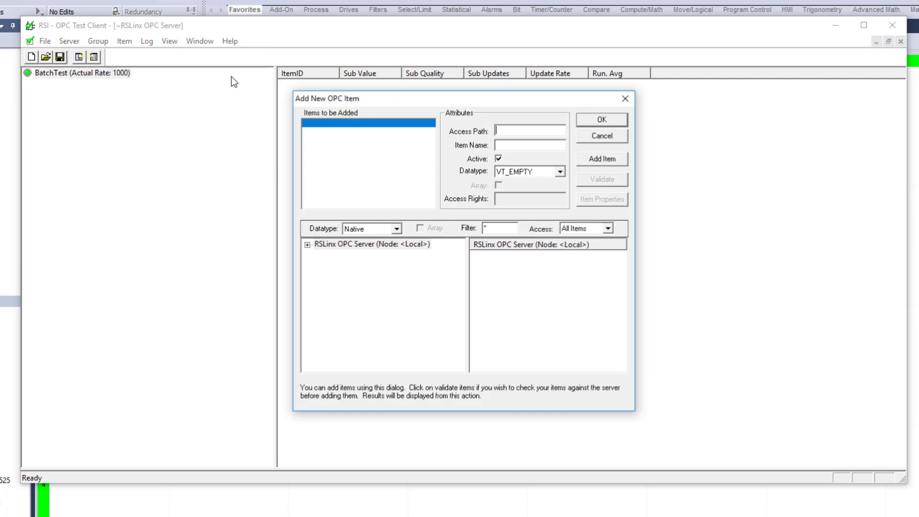
pyautogui.click(307, 245)
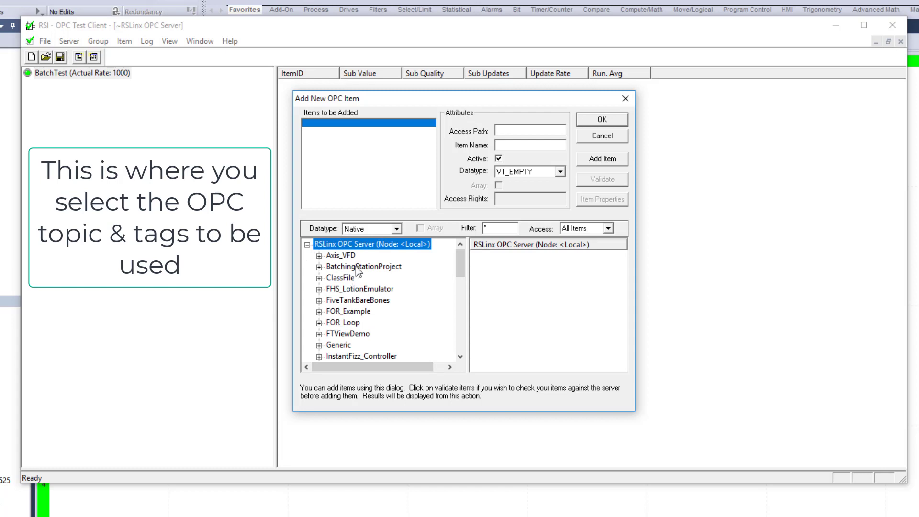
pyautogui.click(319, 267)
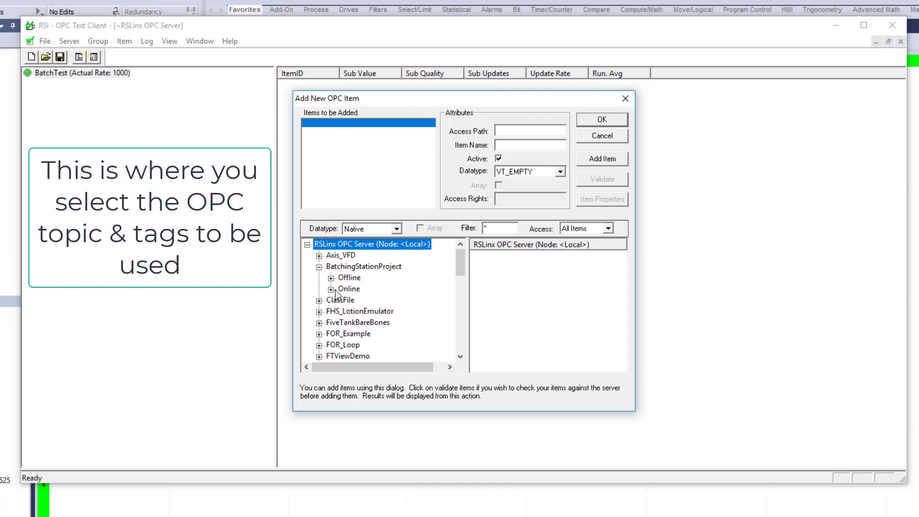
# - List the Online topic's tags, then bring Logix Designer's MixingCooling routine to the front
pyautogui.click(347, 290)
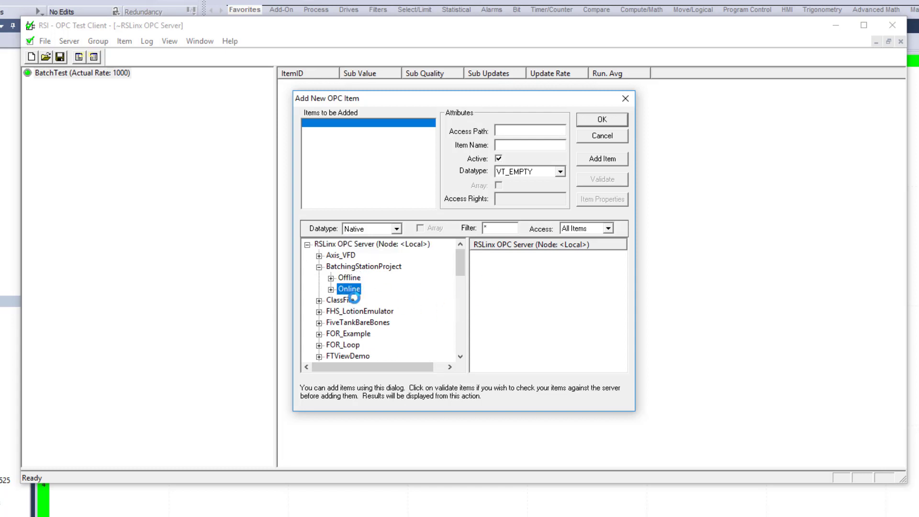
pyautogui.click(331, 289)
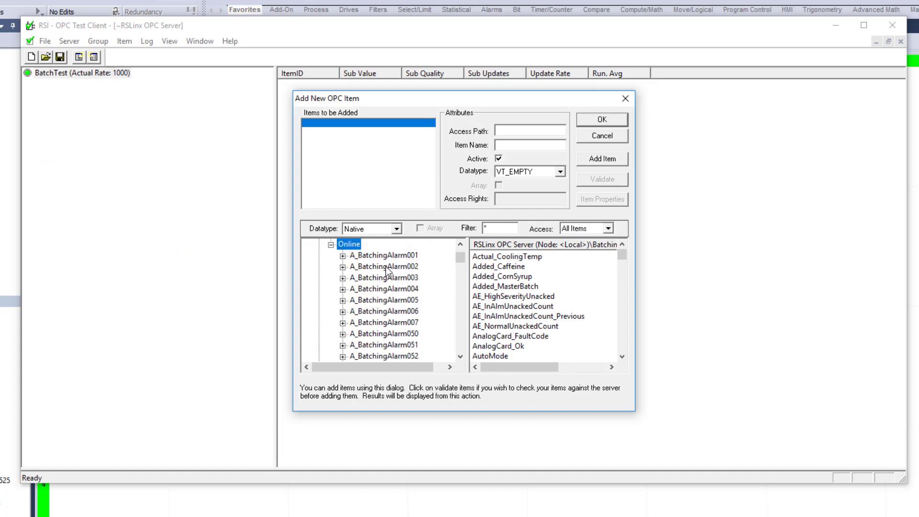
pyautogui.scroll(-4, 388, 280)
pyautogui.scroll(6, 388, 280)
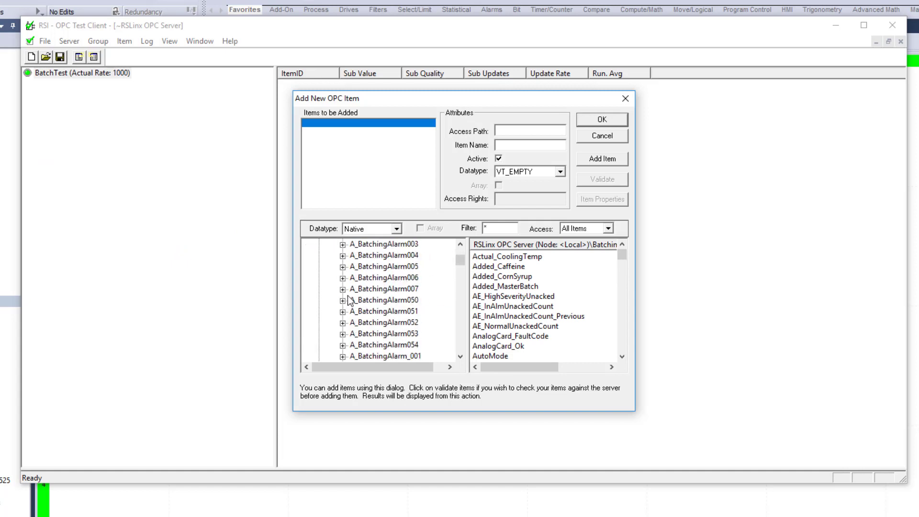
pyautogui.click(262, 509)
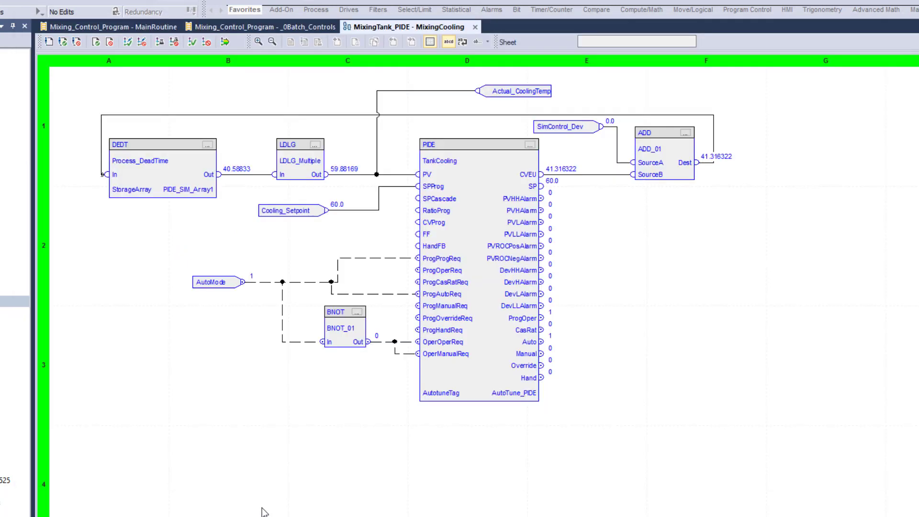
# - Check TankCooling's tag properties on the PIDE block, then return to the OPC item browser
pyautogui.click(439, 165)
pyautogui.rightClick(438, 162)
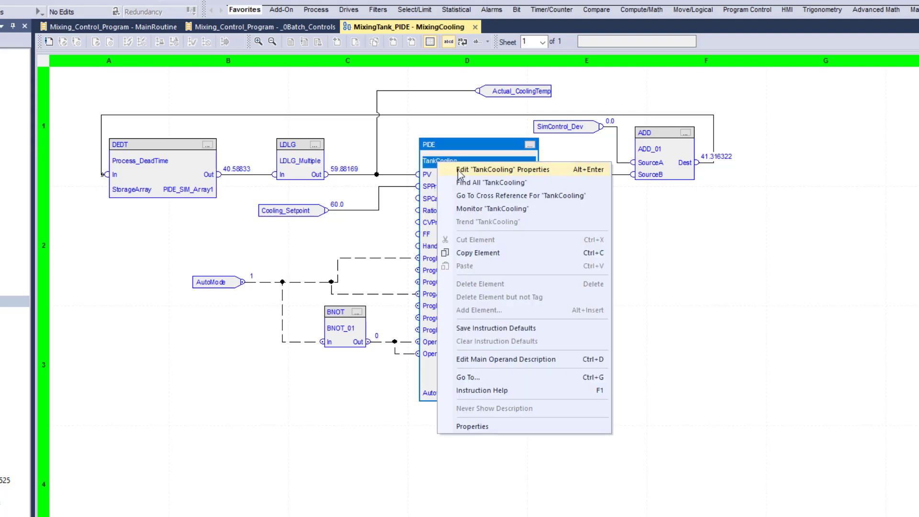
pyautogui.click(479, 109)
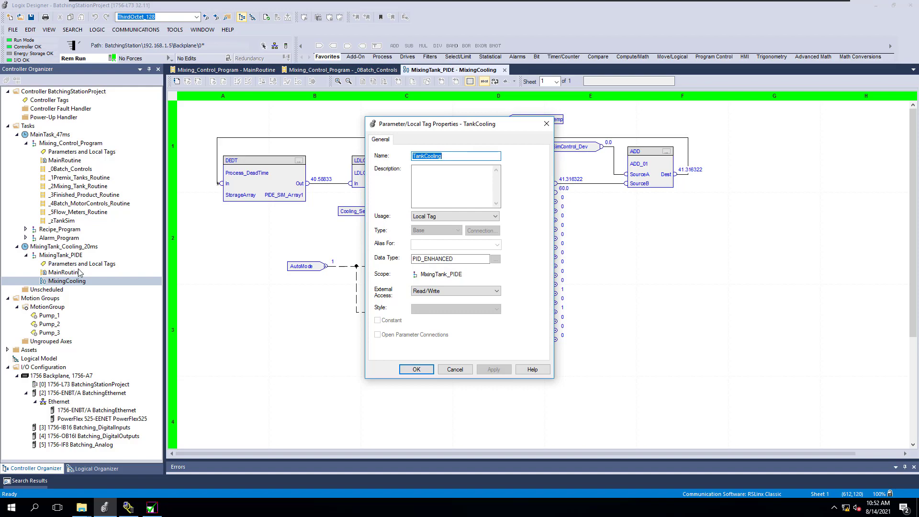
pyautogui.click(414, 369)
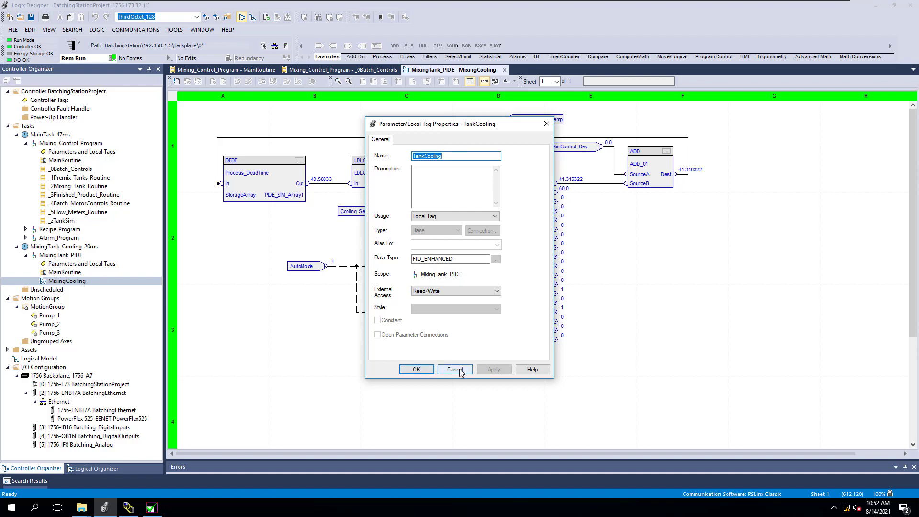
pyautogui.click(151, 507)
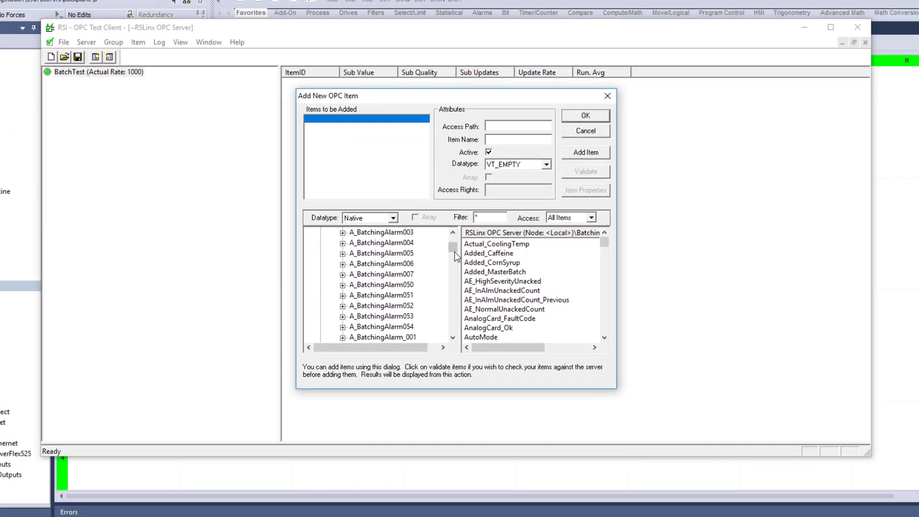
pyautogui.moveTo(493, 250); pyautogui.dragTo(493, 243)
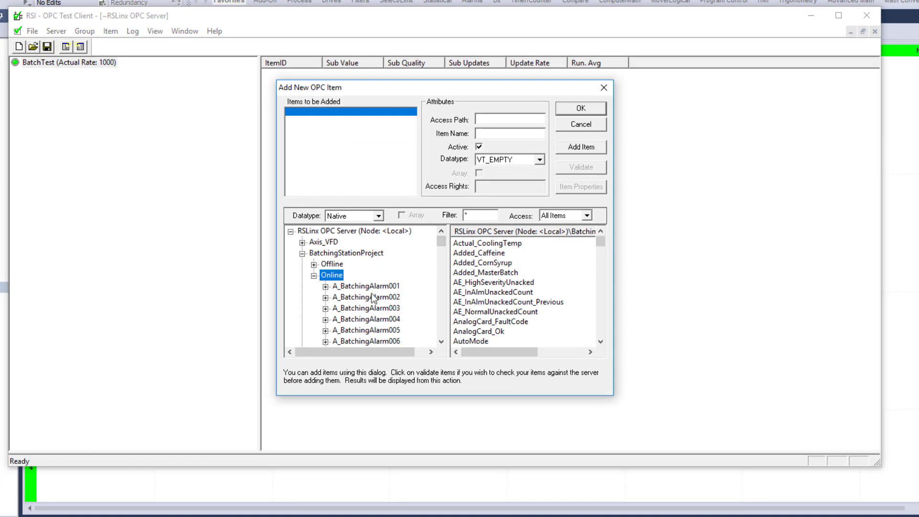
# - Expand the Online tree to Program:MixingTank_PIDE to list its tags
pyautogui.click(443, 324)
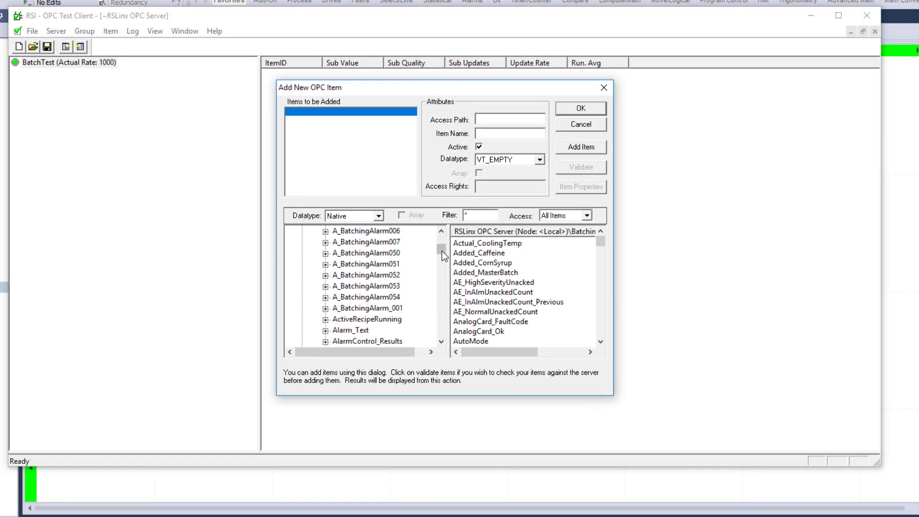
pyautogui.moveTo(441, 249); pyautogui.dragTo(438, 280)
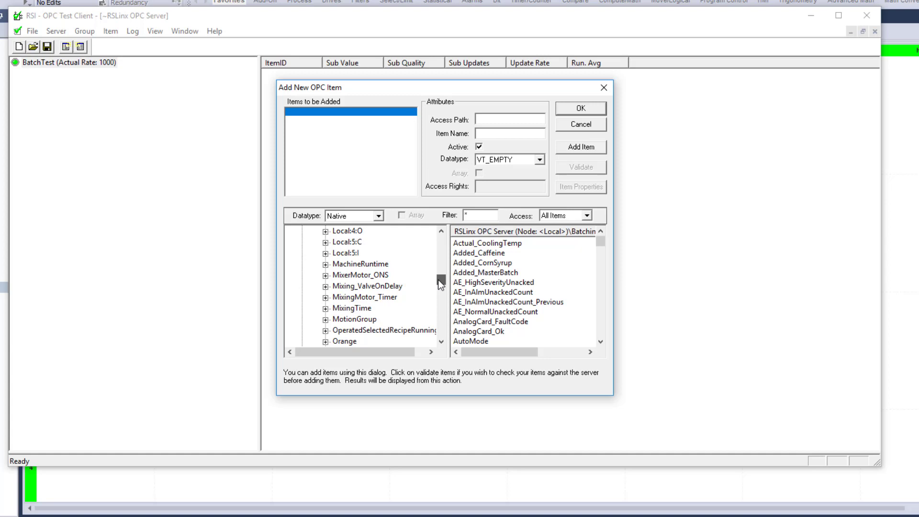
pyautogui.moveTo(438, 280); pyautogui.dragTo(438, 283)
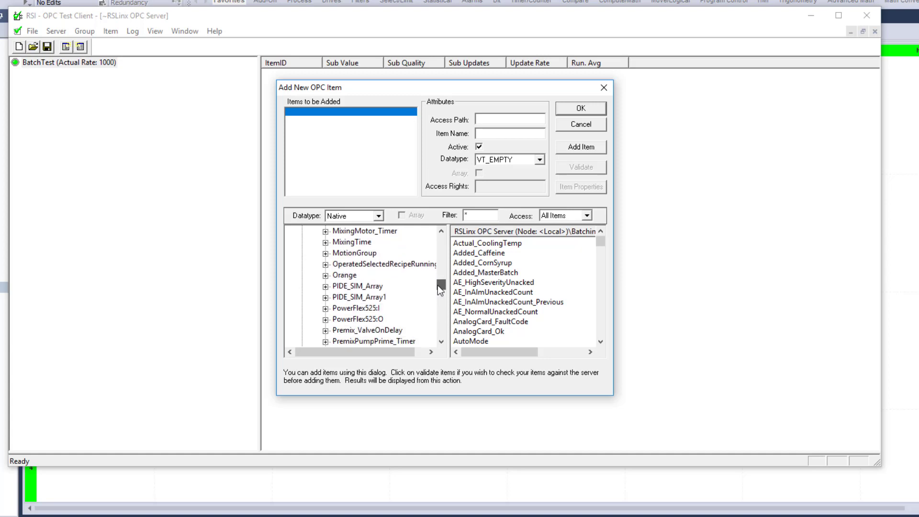
pyautogui.moveTo(437, 286); pyautogui.dragTo(438, 291)
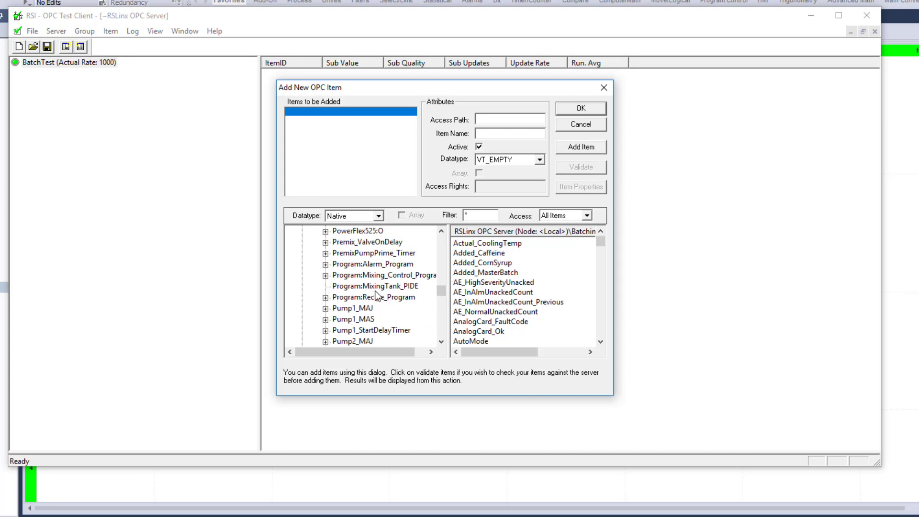
pyautogui.scroll(-2, 369, 330)
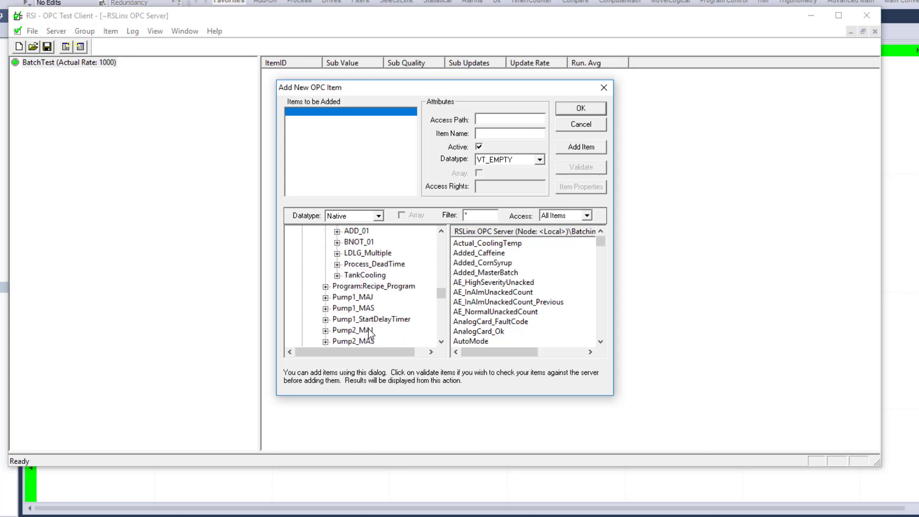
pyautogui.scroll(1, 376, 275)
pyautogui.click(378, 253)
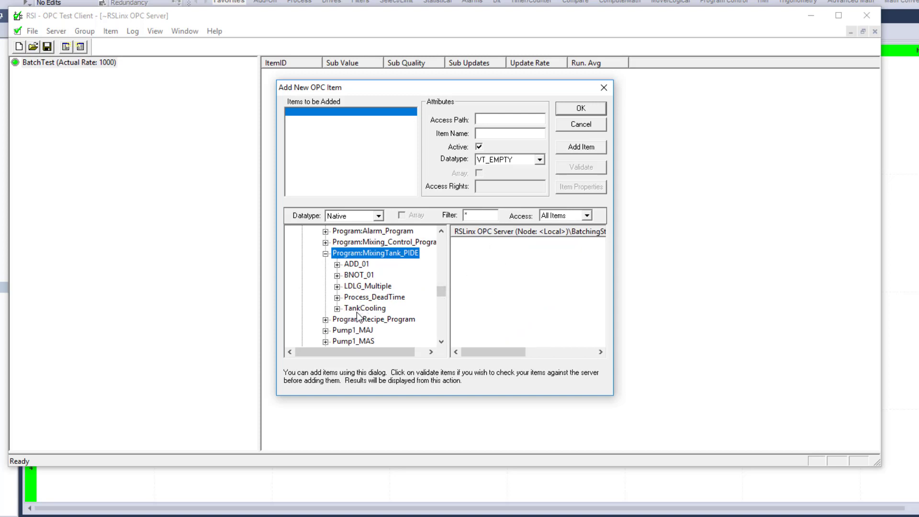
# - Select TankCooling on the MixingCooling PIDE block, then switch back to the item browser
pyautogui.click(309, 491)
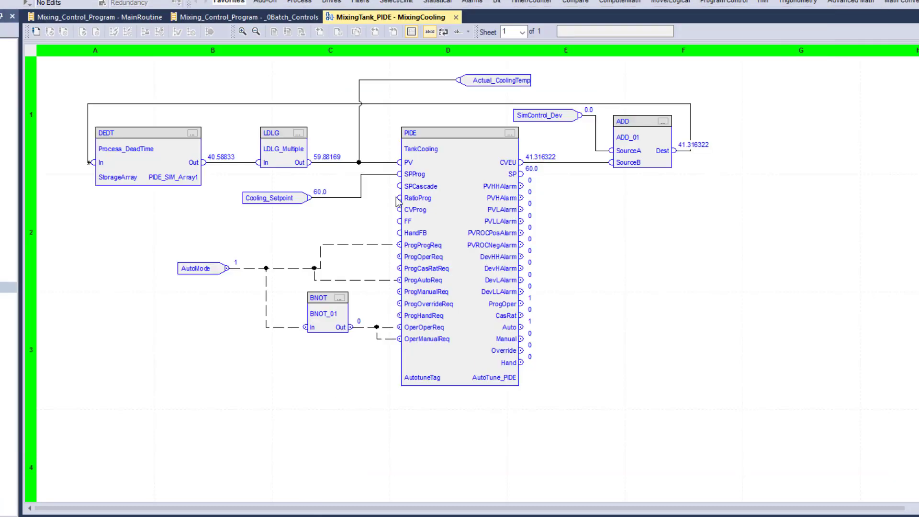
pyautogui.click(415, 149)
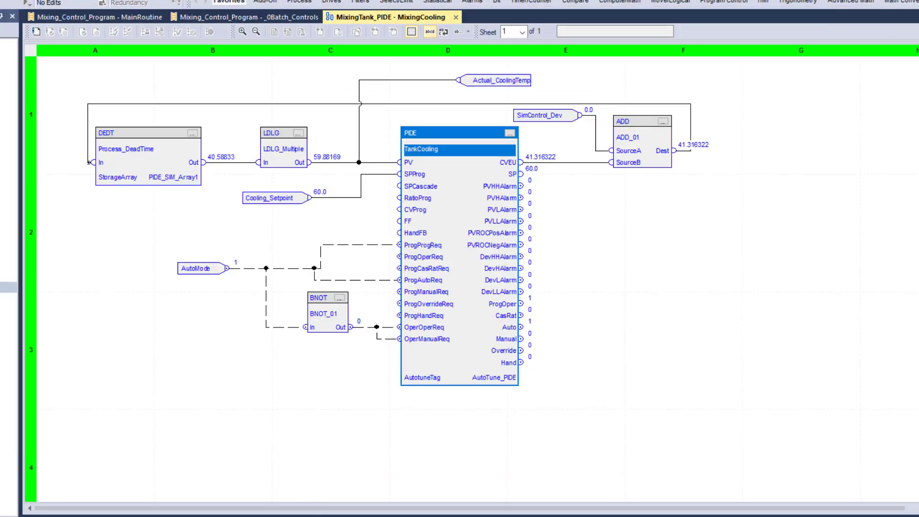
pyautogui.hotkey('alt', 'Tab')
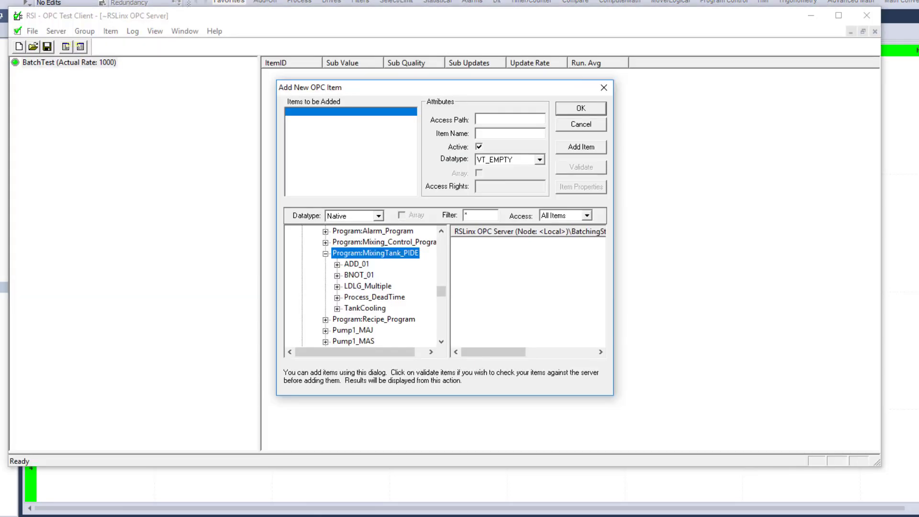
# - Select TankCooling in the browser and compare it against the PIDE block in Logix Designer
pyautogui.click(358, 309)
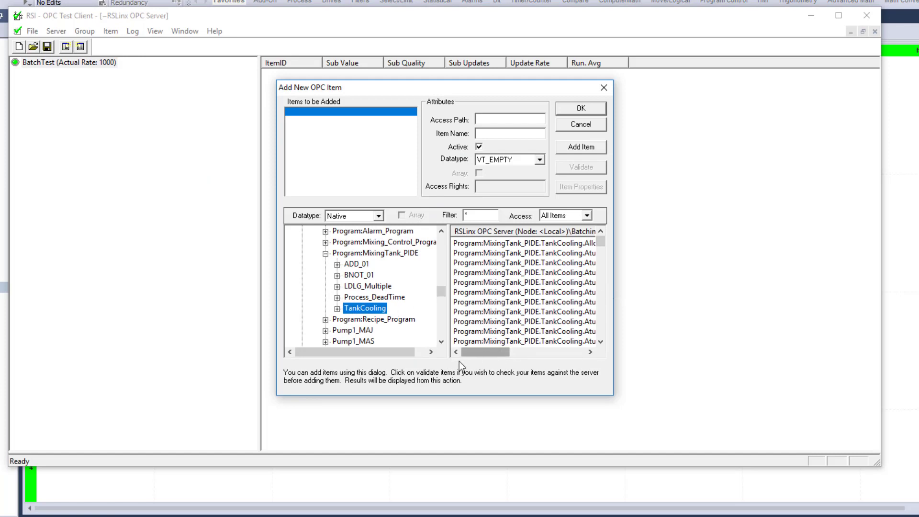
pyautogui.click(281, 498)
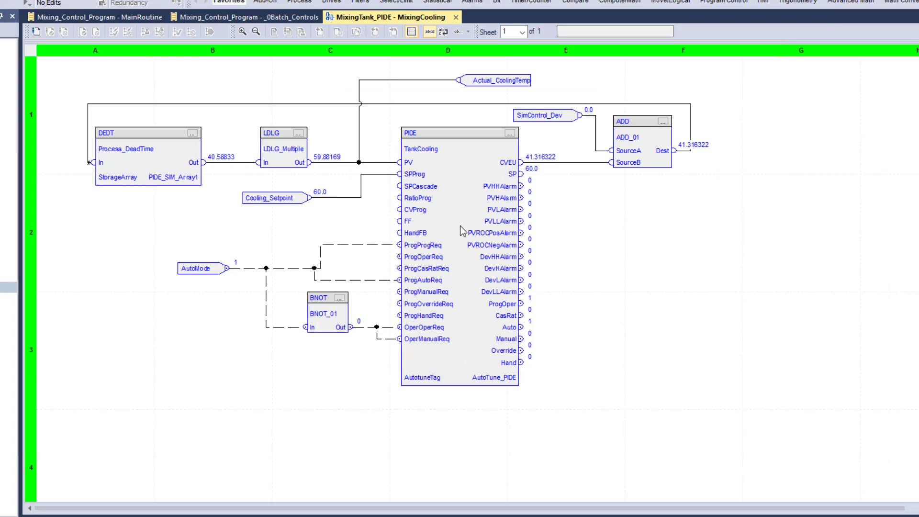
pyautogui.hotkey('alt', 'Tab')
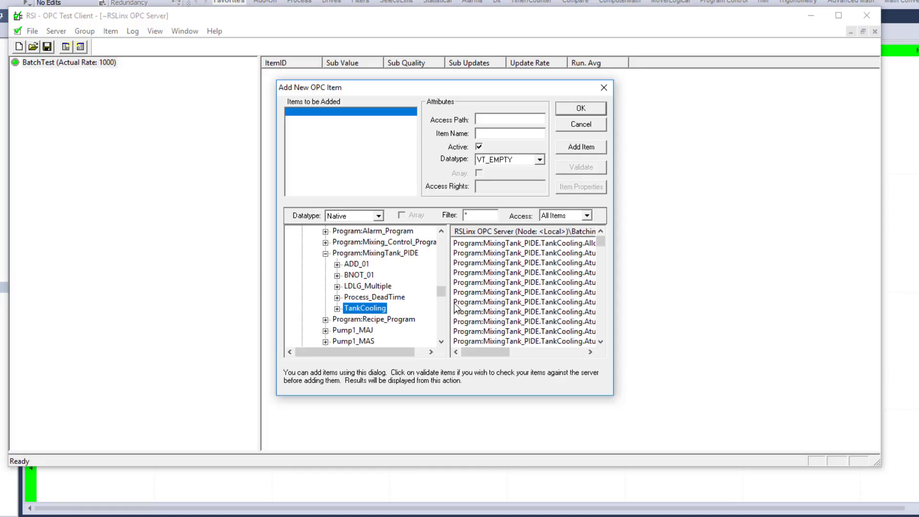
# - Queue TankCooling.CVEU in the Items to be Added list
pyautogui.moveTo(492, 353); pyautogui.dragTo(519, 352)
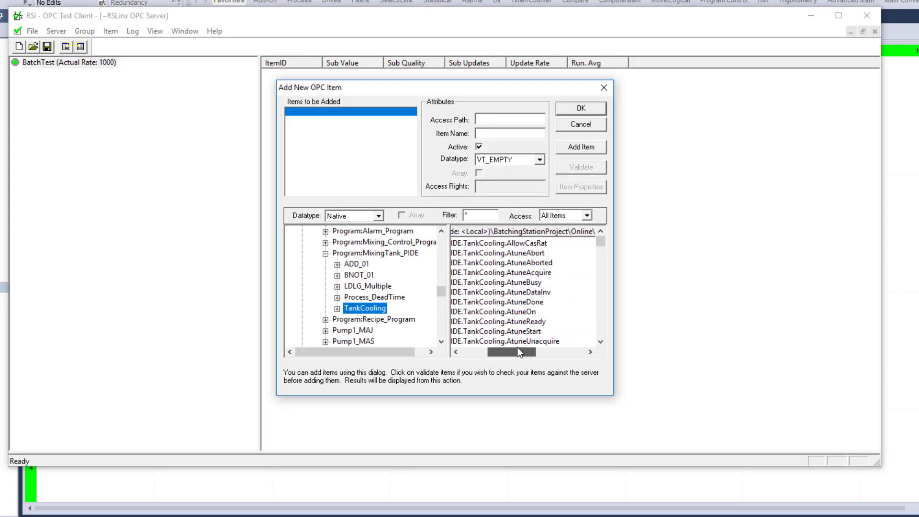
pyautogui.click(600, 341)
pyautogui.click(600, 341)
pyautogui.click(600, 342)
pyautogui.scroll(-3, 600, 342)
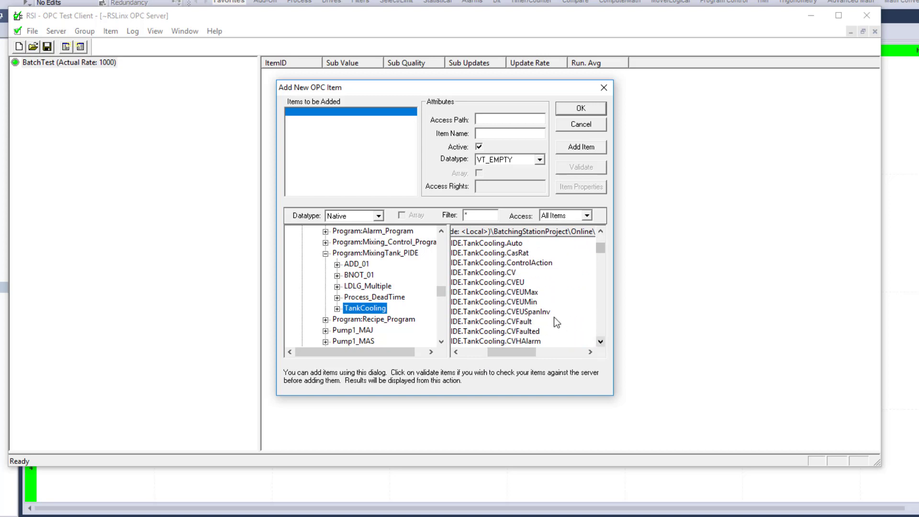
pyautogui.click(517, 283)
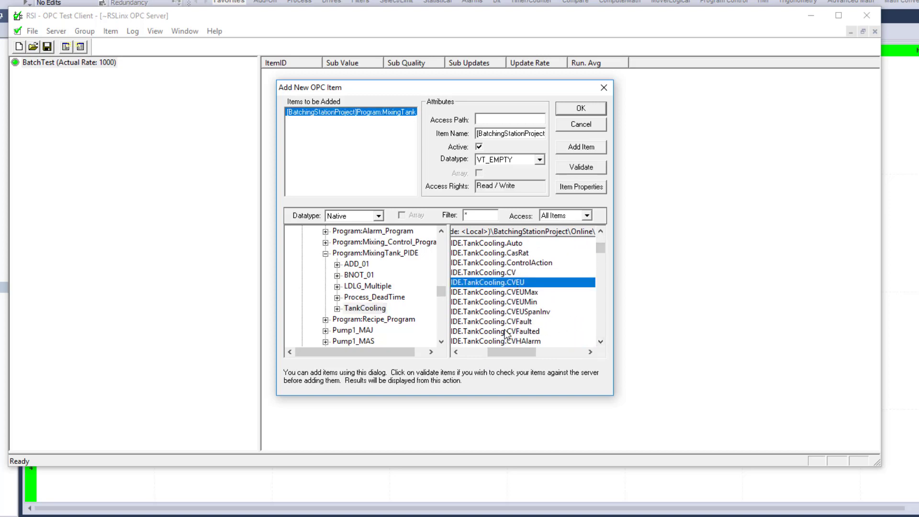
pyautogui.click(570, 147)
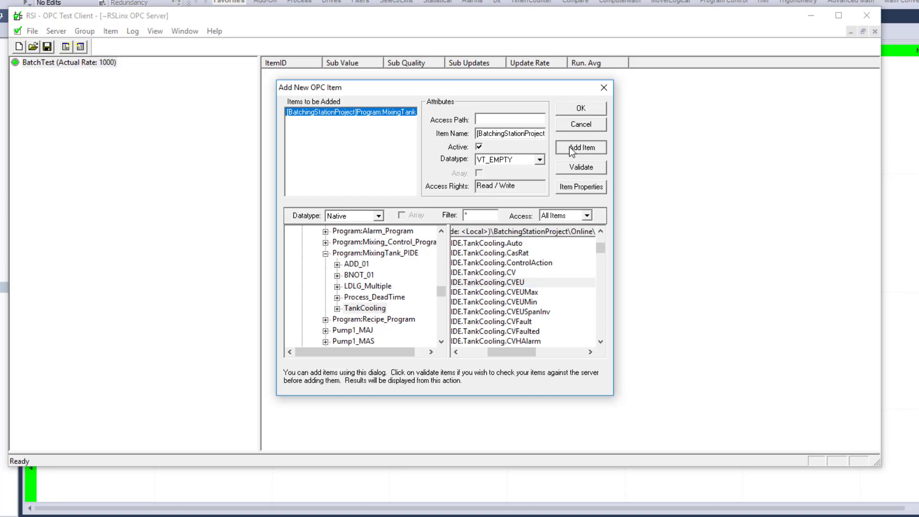
# - Add TankCooling.CVEU to the BatchTest group and widen the ItemID column to show full tag names
pyautogui.click(577, 111)
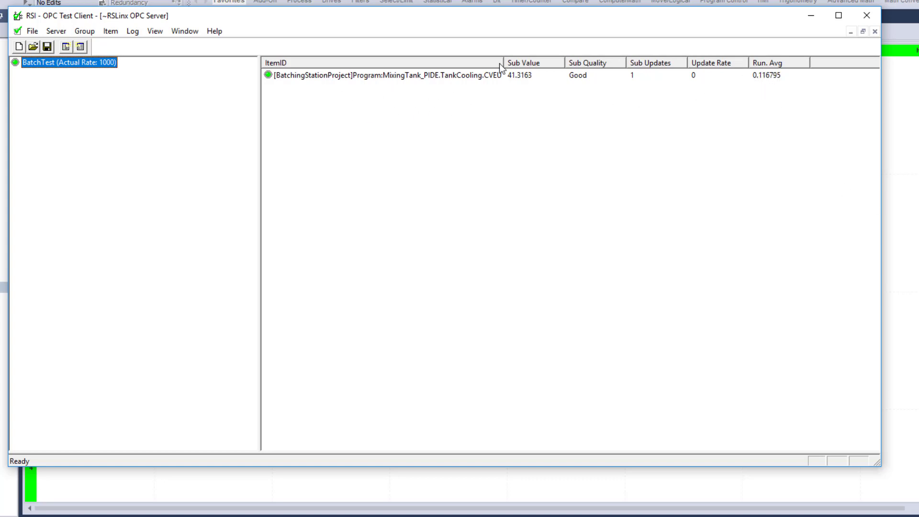
pyautogui.moveTo(504, 67); pyautogui.dragTo(531, 67)
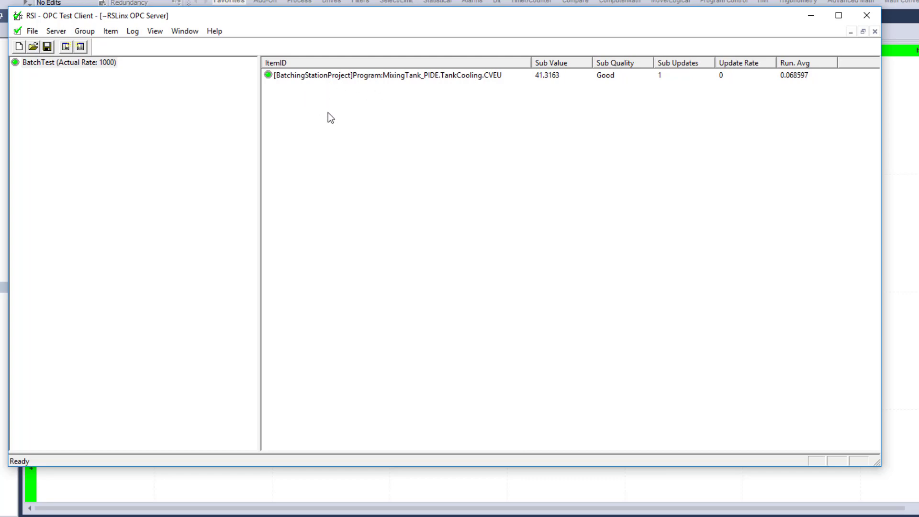
# - Begin adding an item, then check the BatchActive contact on rung 3 of the _0Batch_Controls routine
pyautogui.click(108, 32)
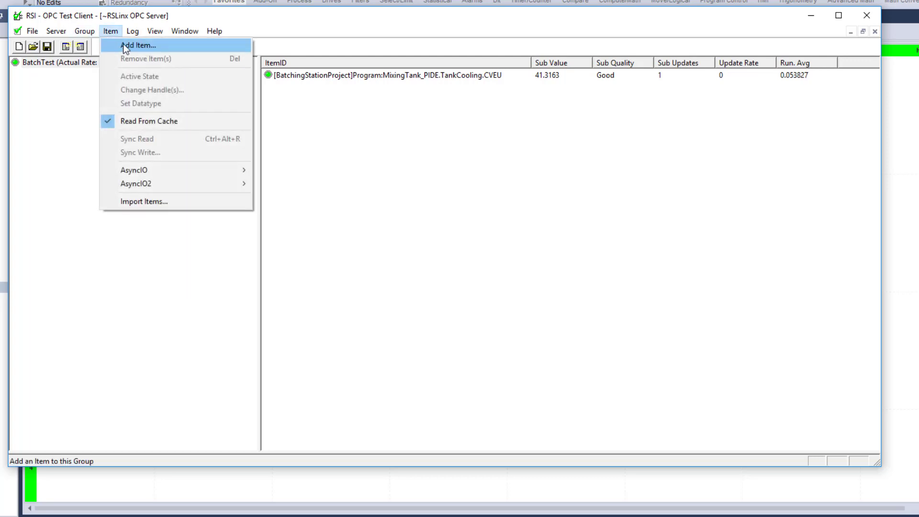
pyautogui.click(123, 44)
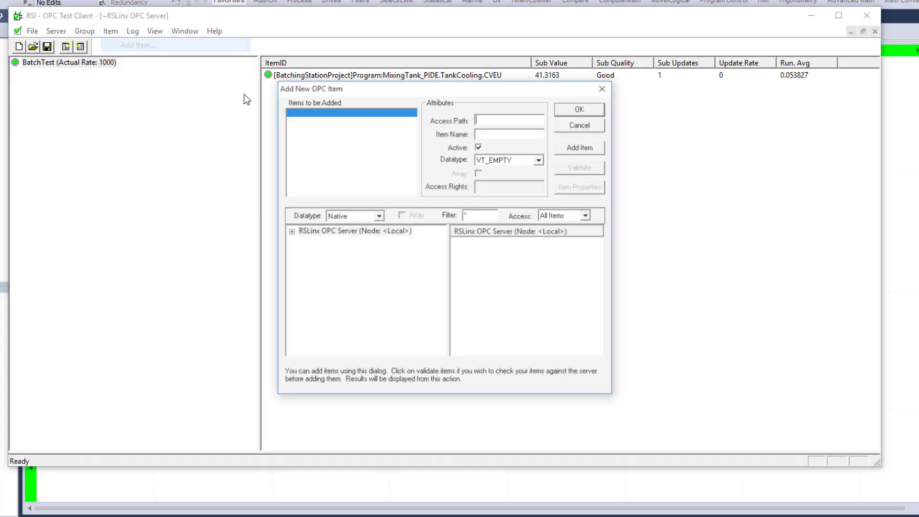
pyautogui.click(165, 485)
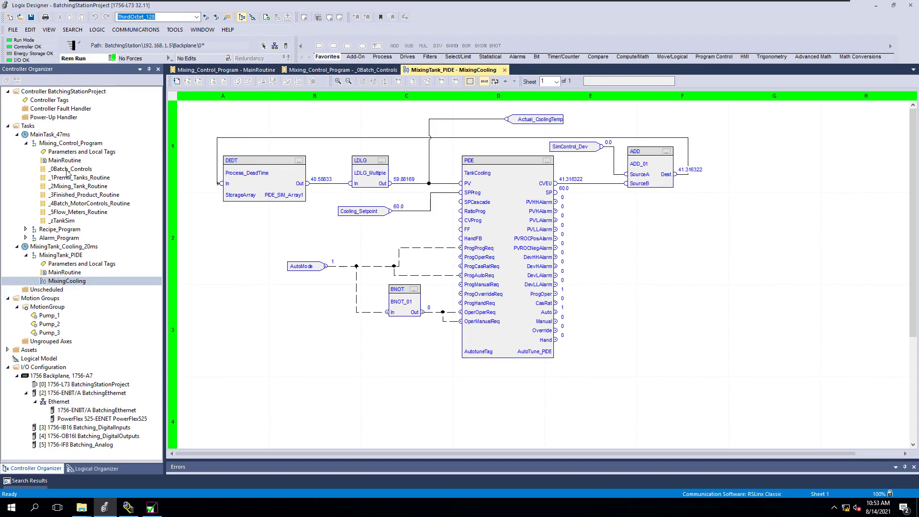
pyautogui.doubleClick(71, 169)
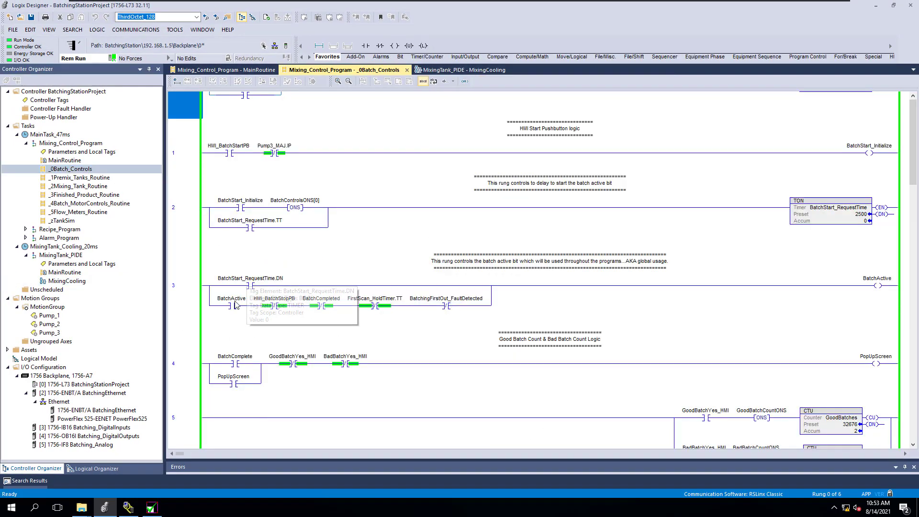
pyautogui.click(231, 300)
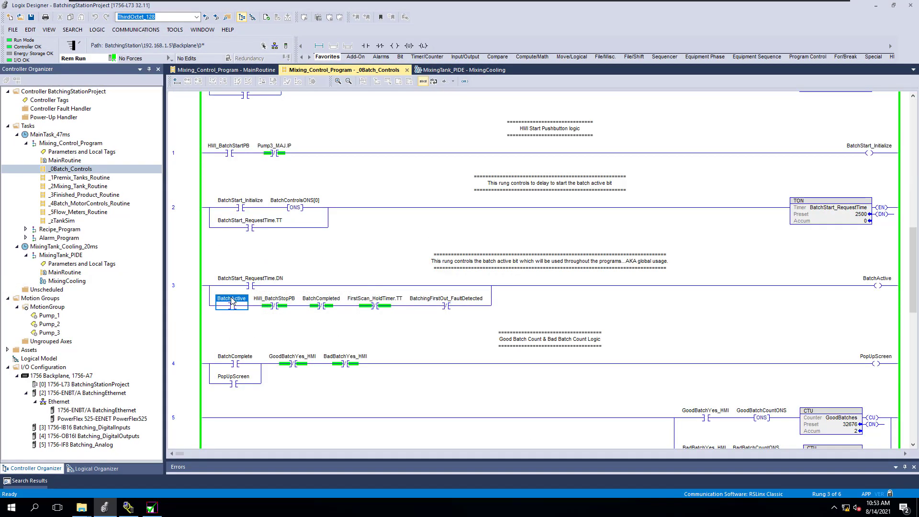
pyautogui.click(155, 511)
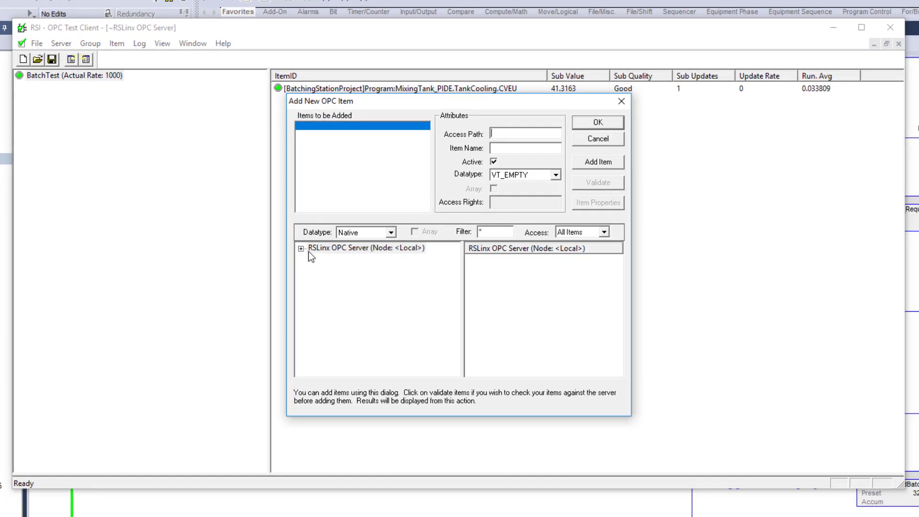
# - Browse BatchingStationProject > Online and add BatchActive to the BatchTest group
pyautogui.doubleClick(309, 249)
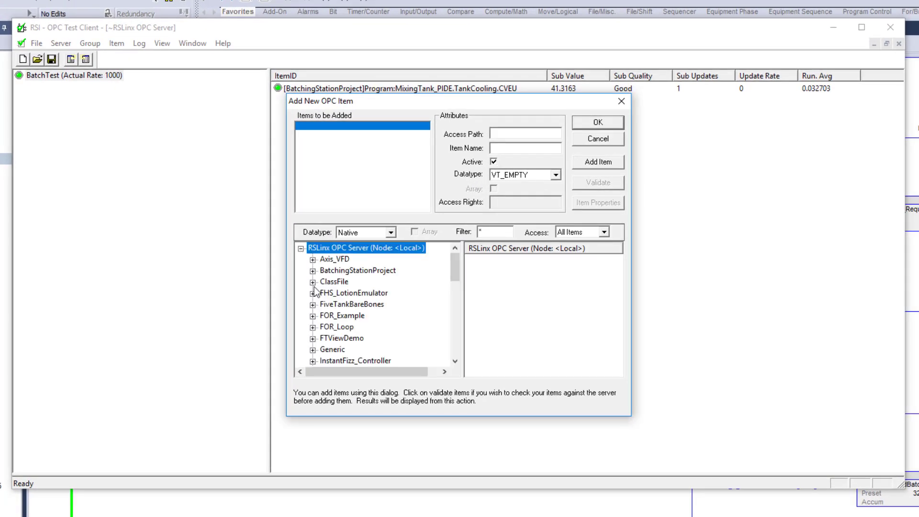
pyautogui.click(317, 271)
pyautogui.click(312, 271)
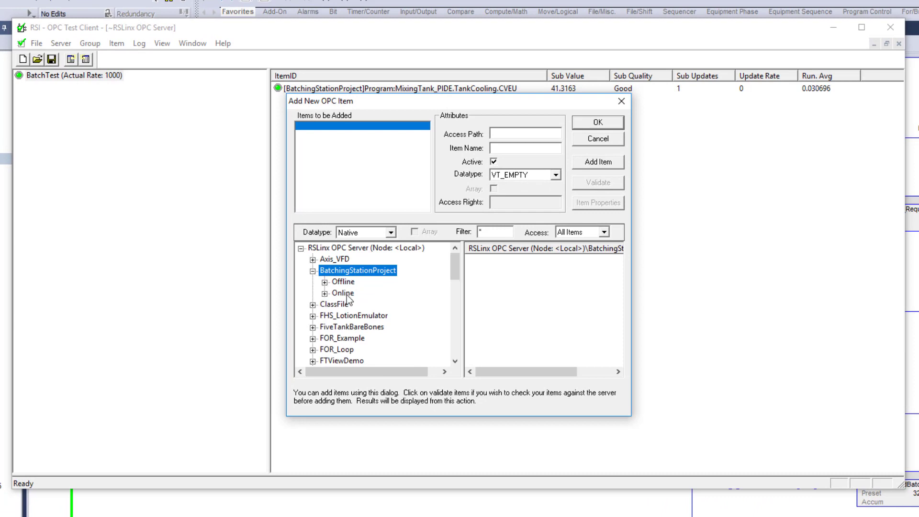
pyautogui.click(342, 293)
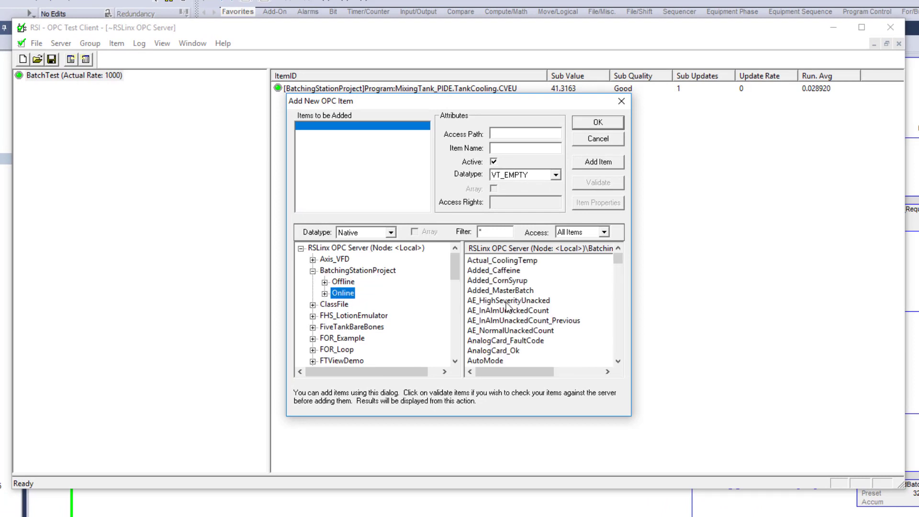
pyautogui.scroll(-10, 498, 293)
pyautogui.doubleClick(487, 291)
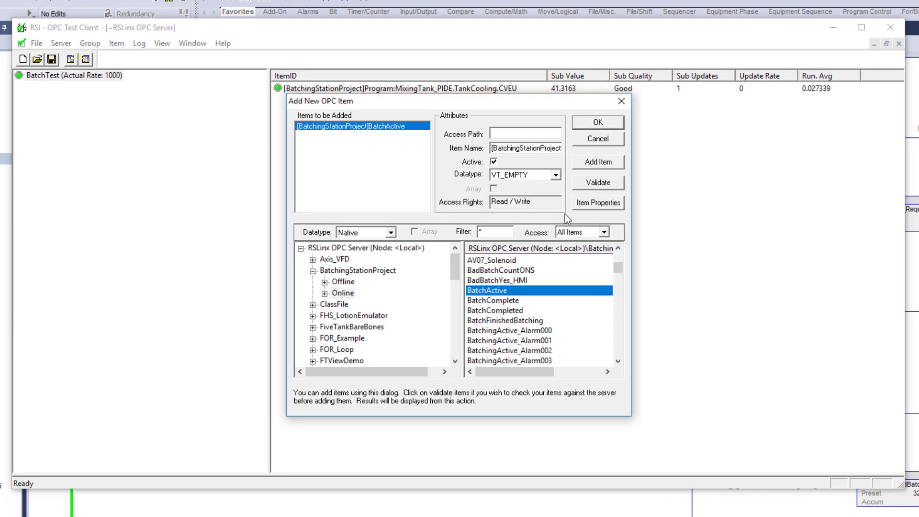
pyautogui.click(596, 163)
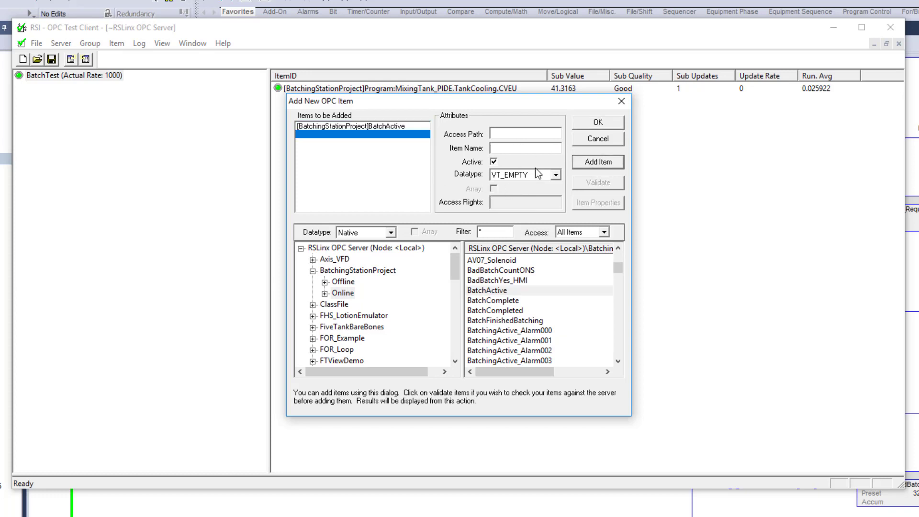
pyautogui.click(598, 123)
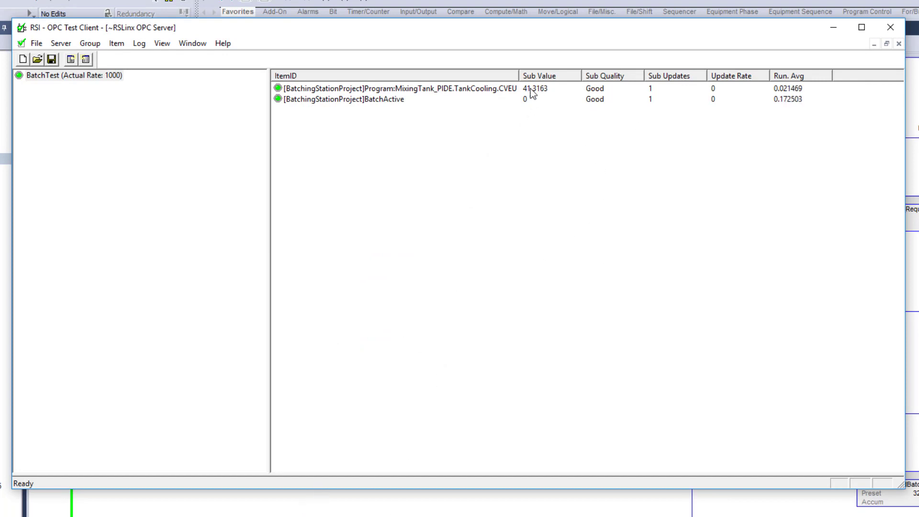
# - Review the BatchActive contact (rung 3) and GoodBatches counter (rung 5), then return to the OPC client
pyautogui.click(412, 508)
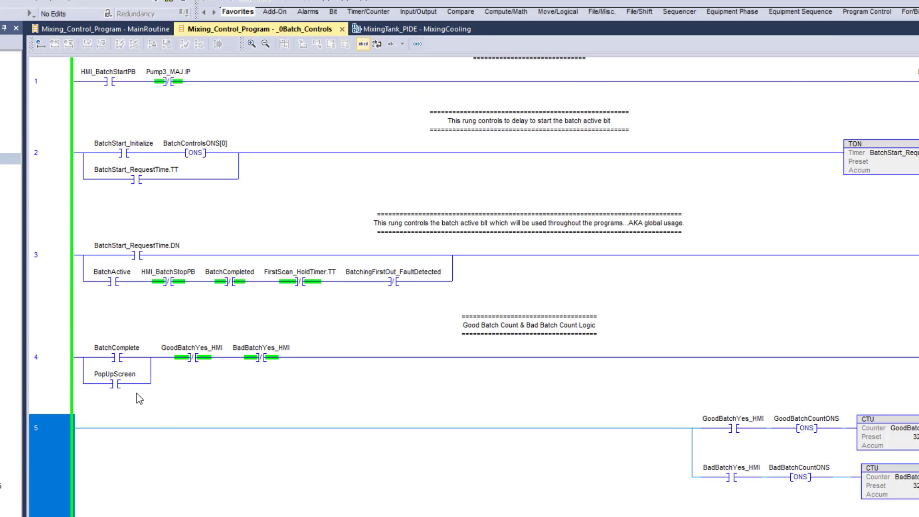
pyautogui.click(115, 282)
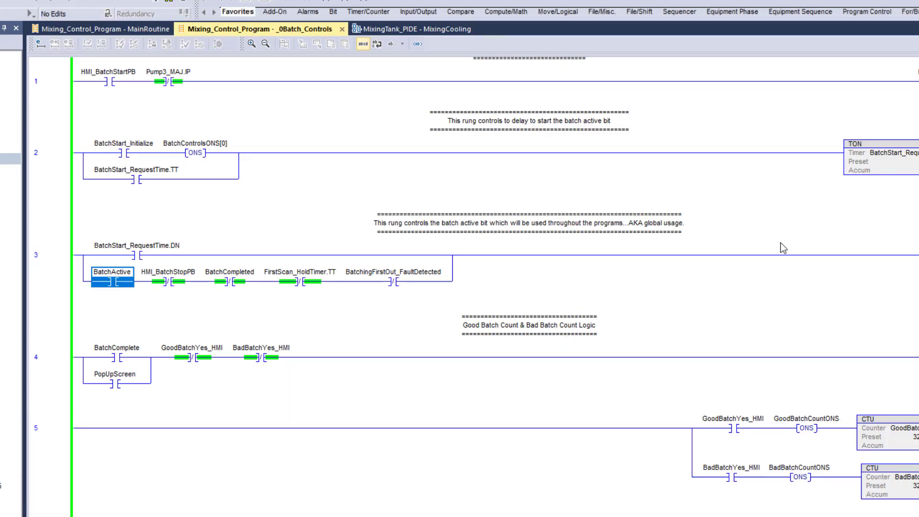
pyautogui.scroll(-3, 798, 438)
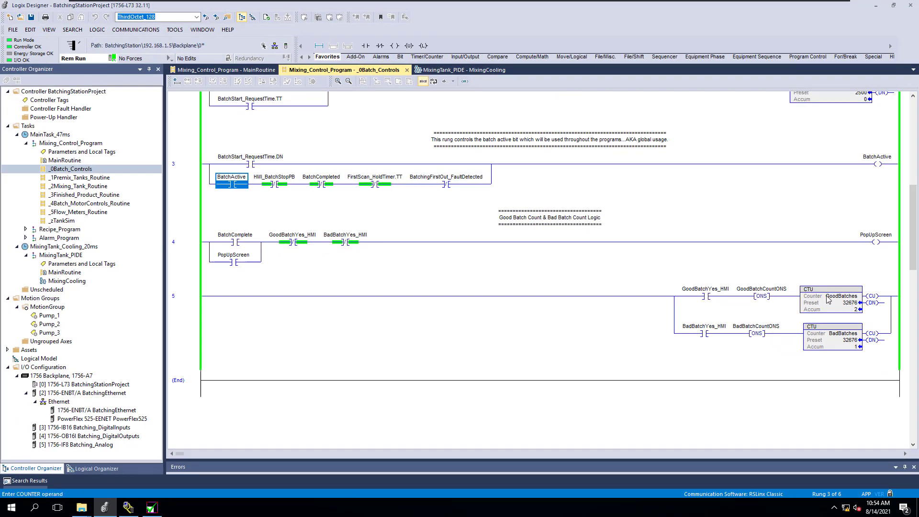
pyautogui.click(832, 299)
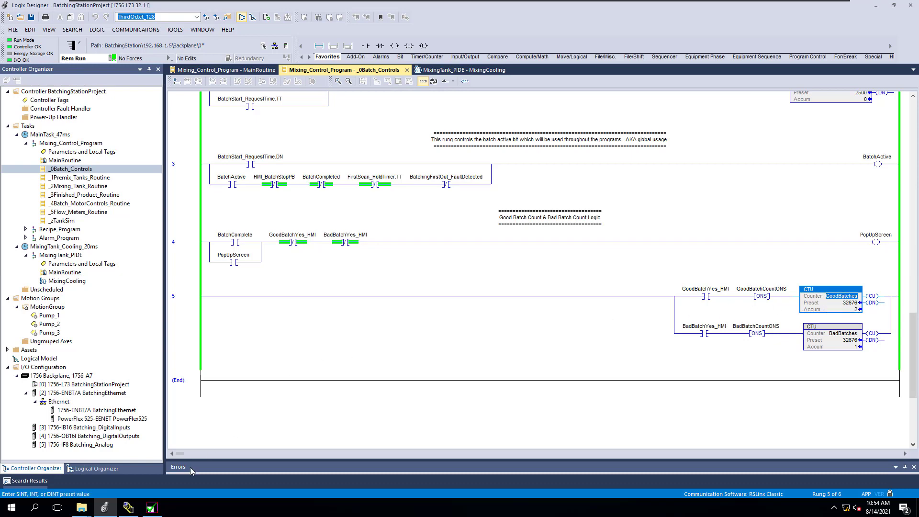
pyautogui.click(151, 507)
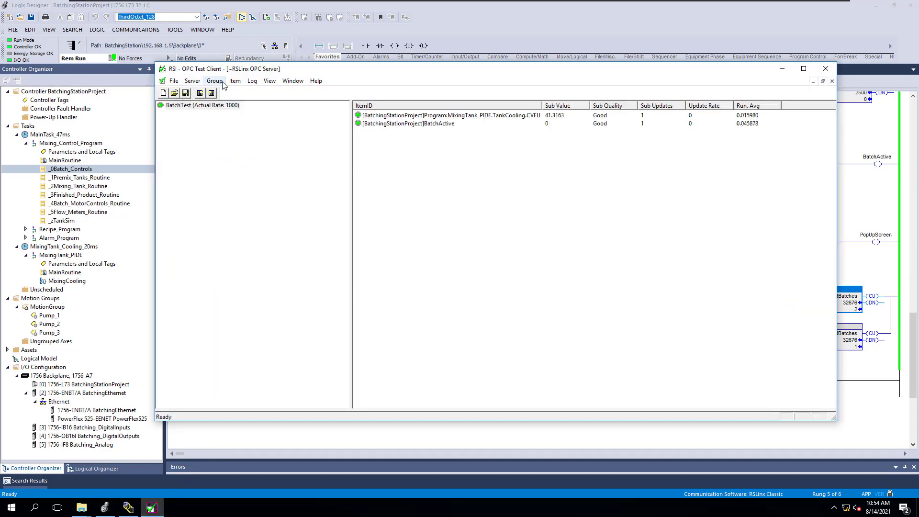
# - Browse to RSLinx OPC Server > BatchingStationProject > Online tags for a new item, then return to Logix Designer
pyautogui.click(234, 80)
pyautogui.click(243, 93)
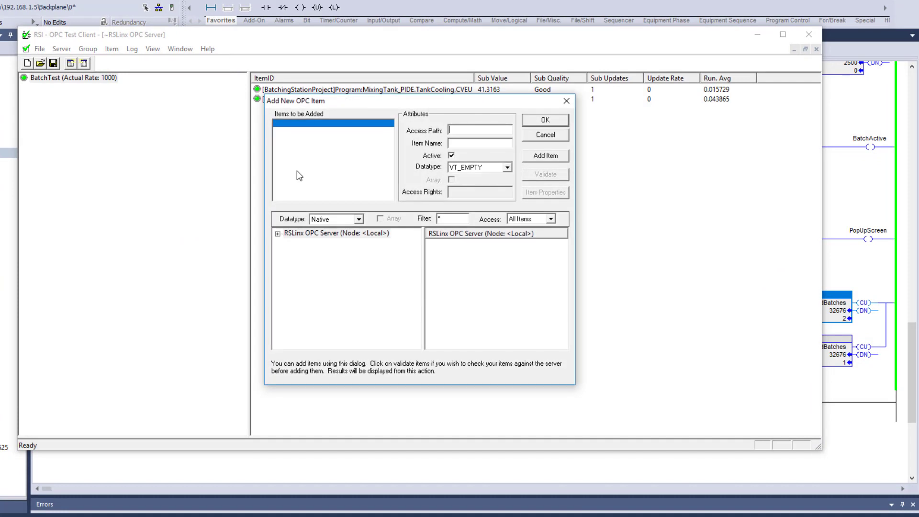
pyautogui.click(277, 233)
pyautogui.click(299, 254)
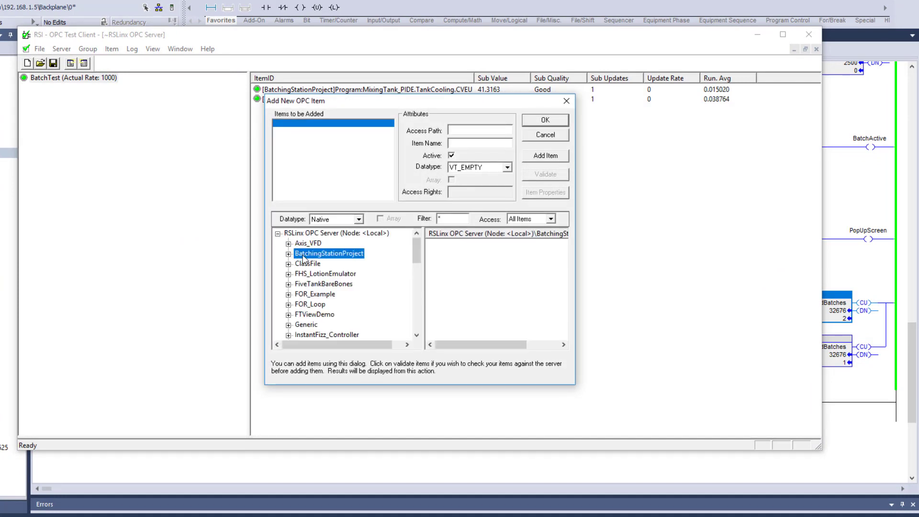
pyautogui.click(288, 255)
pyautogui.click(319, 275)
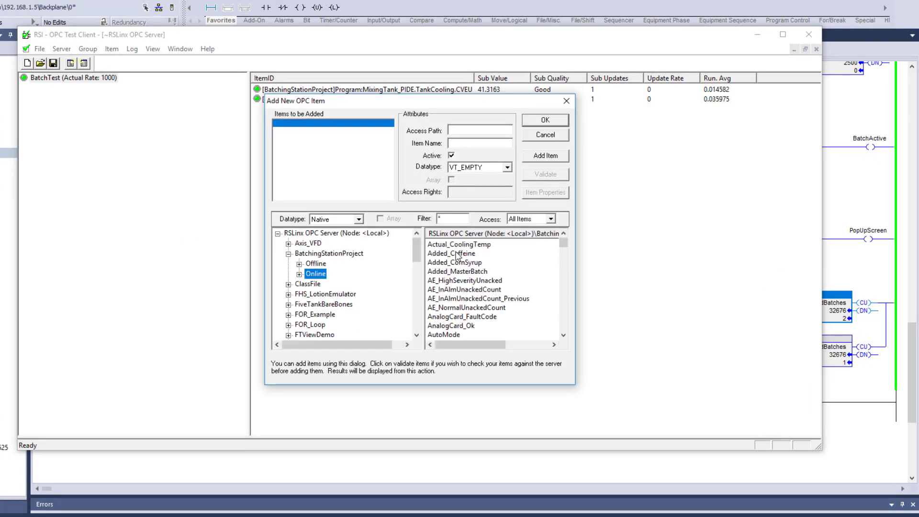
pyautogui.click(596, 48)
# - Check the GoodBatches tag properties (Read/Write COUNTER) and close them without changes
pyautogui.click(839, 306)
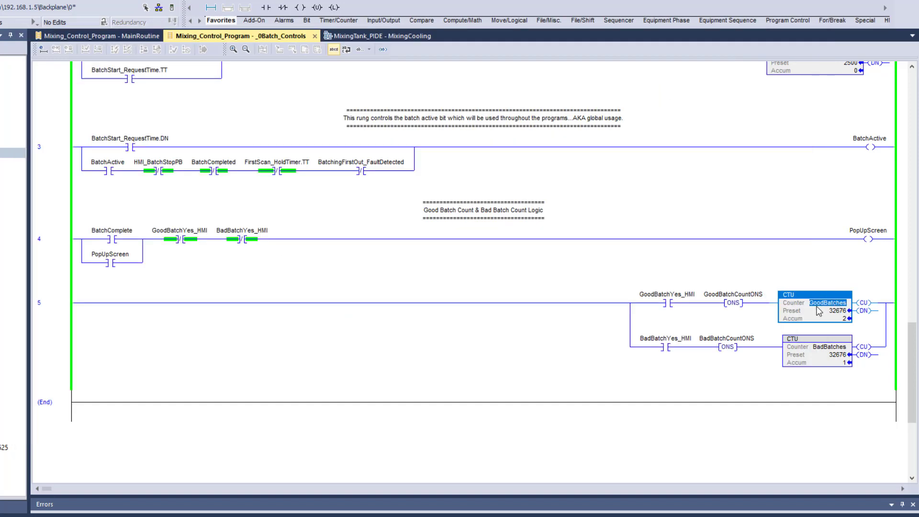
pyautogui.rightClick(815, 305)
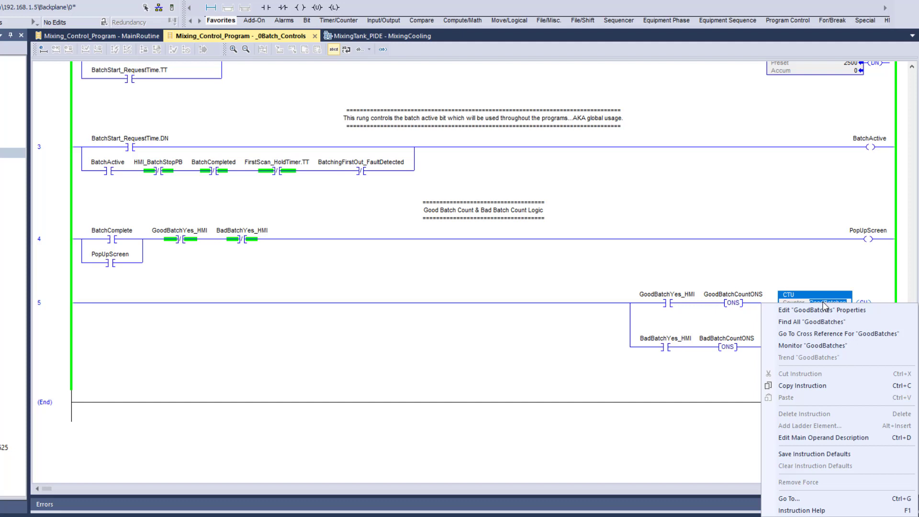
pyautogui.click(818, 312)
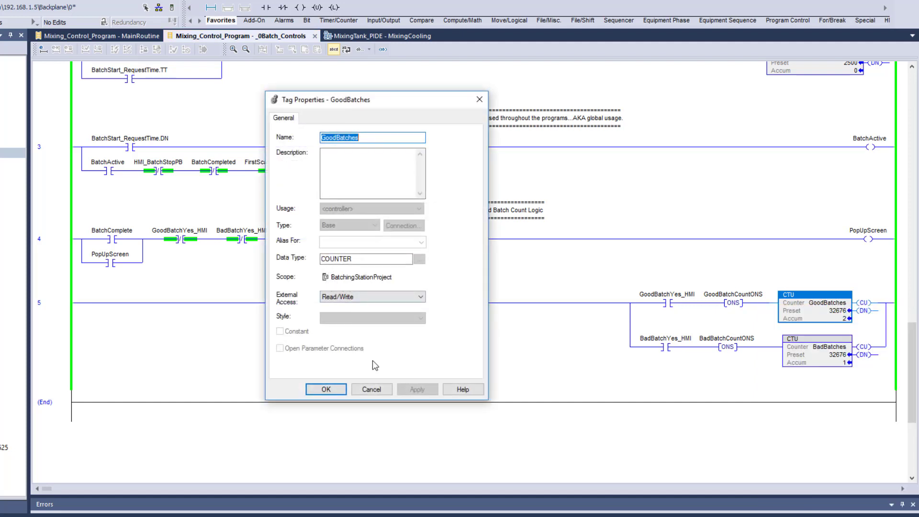
pyautogui.click(373, 391)
# - Return to the add-item browser and queue GoodBatchCountONS from the Online tags
pyautogui.hotkey('alt', 'Tab')
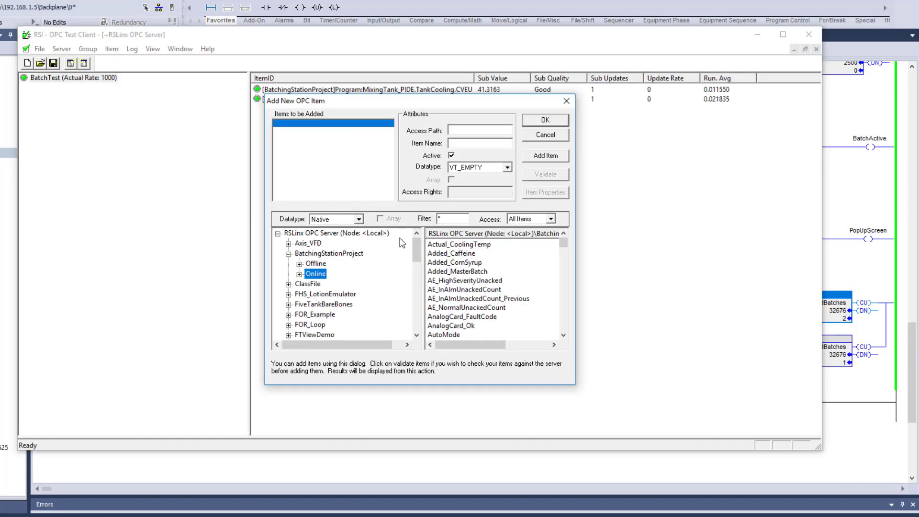
pyautogui.scroll(-12, 459, 273)
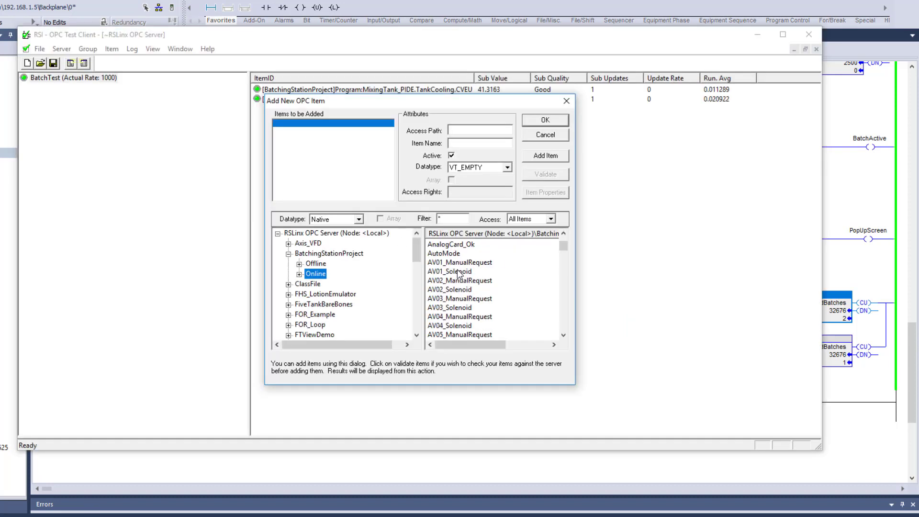
pyautogui.scroll(-10, 451, 295)
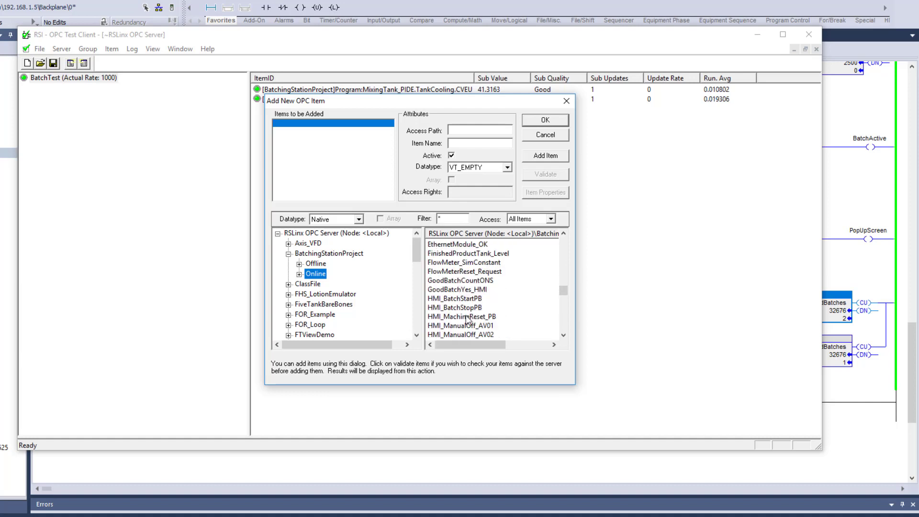
pyautogui.doubleClick(471, 280)
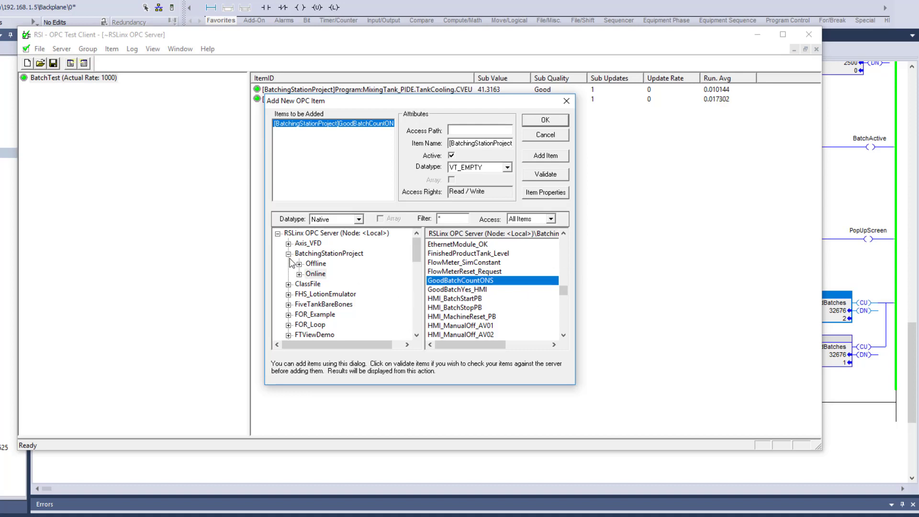
# - Expand Online > GoodBatches and add GoodBatches.ACC to the BatchTest group
pyautogui.click(300, 274)
pyautogui.scroll(-5, 344, 286)
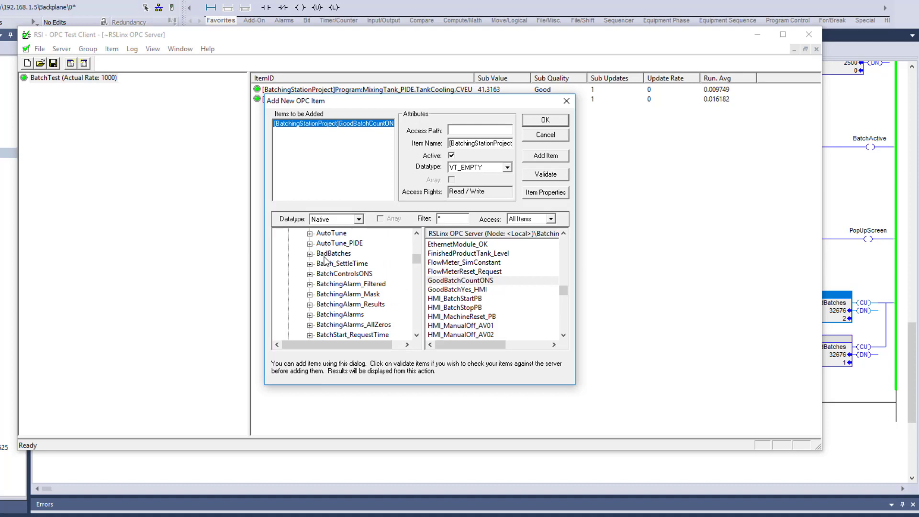
pyautogui.scroll(1, 329, 263)
pyautogui.scroll(-5, 330, 282)
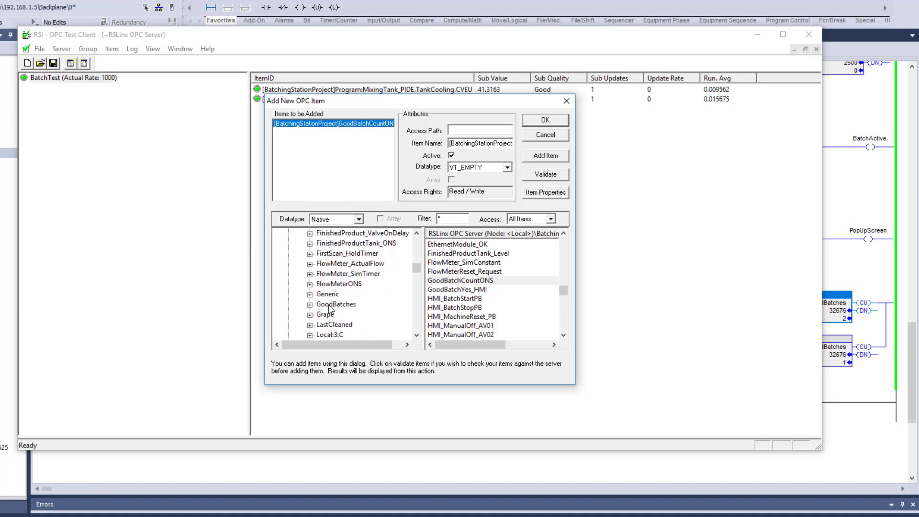
pyautogui.click(333, 304)
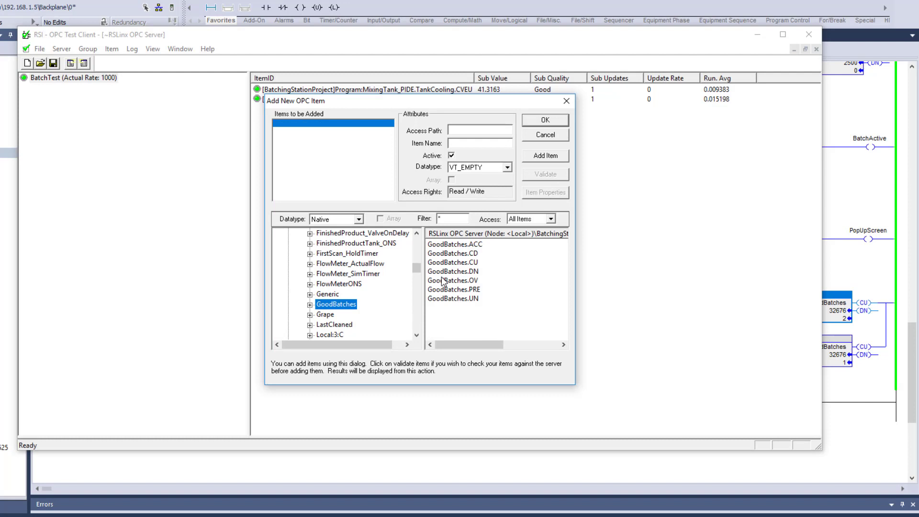
pyautogui.click(466, 244)
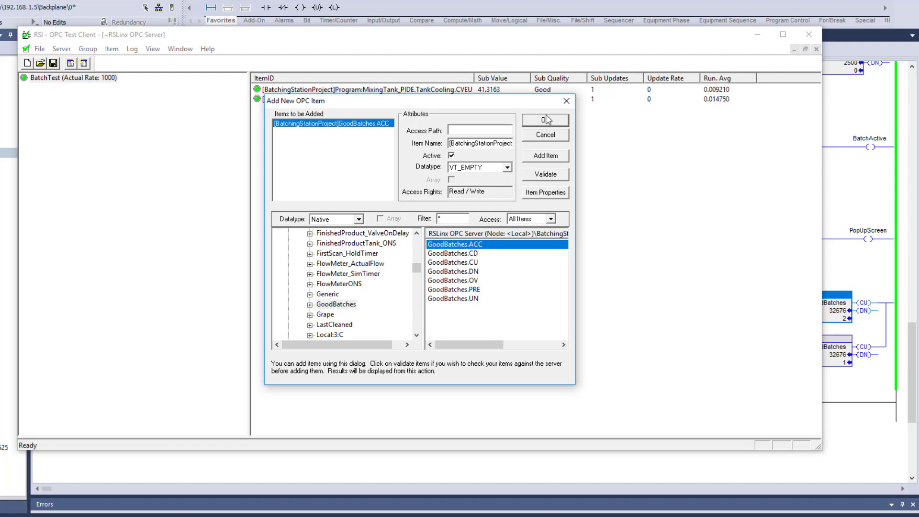
pyautogui.click(549, 157)
pyautogui.click(546, 121)
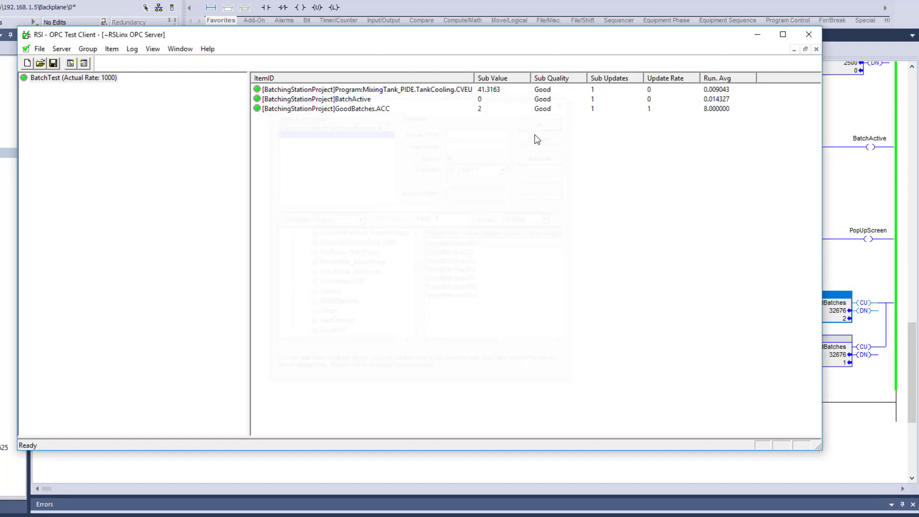
# - Reposition the OPC client window and bring RSLinx Classic to the front
pyautogui.moveTo(594, 40); pyautogui.dragTo(508, 38)
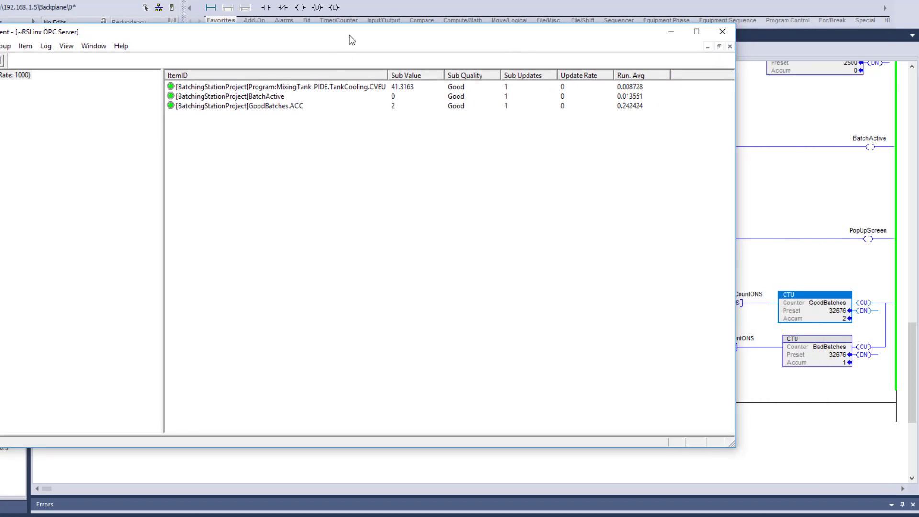
pyautogui.moveTo(349, 36); pyautogui.dragTo(424, 26)
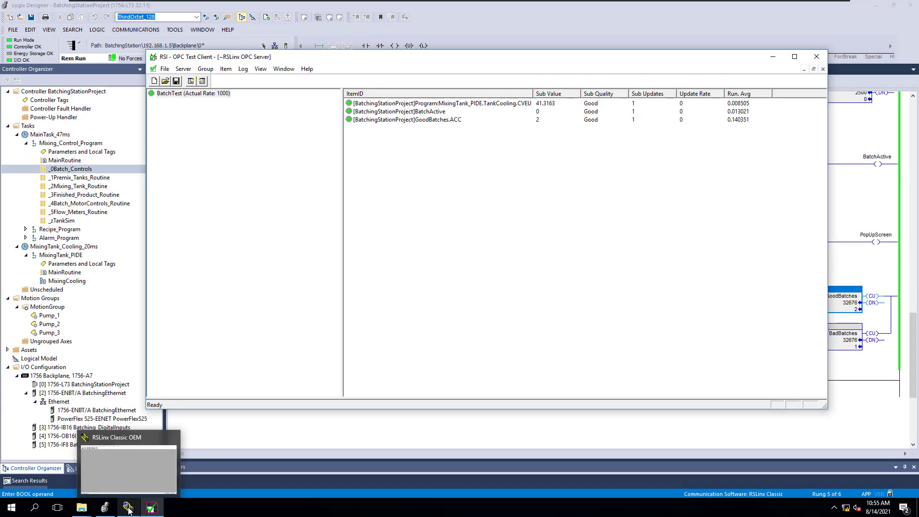
pyautogui.click(129, 509)
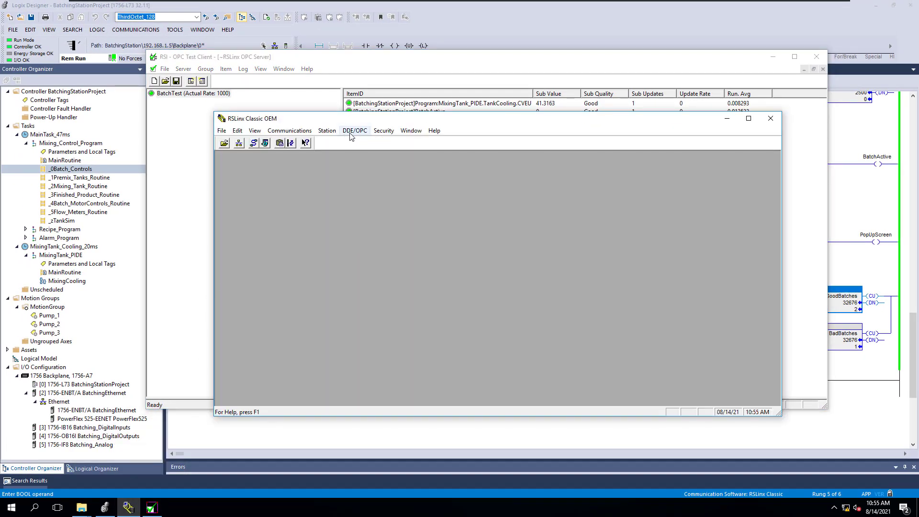
# - Inspect the BatchingStationProject topic's data source in Topic Configuration, then return to the OPC client
pyautogui.click(362, 134)
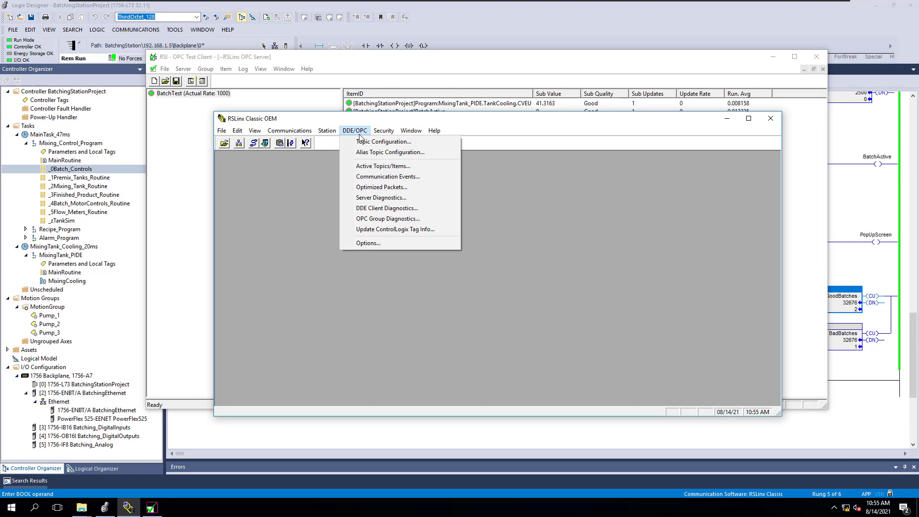
pyautogui.click(382, 143)
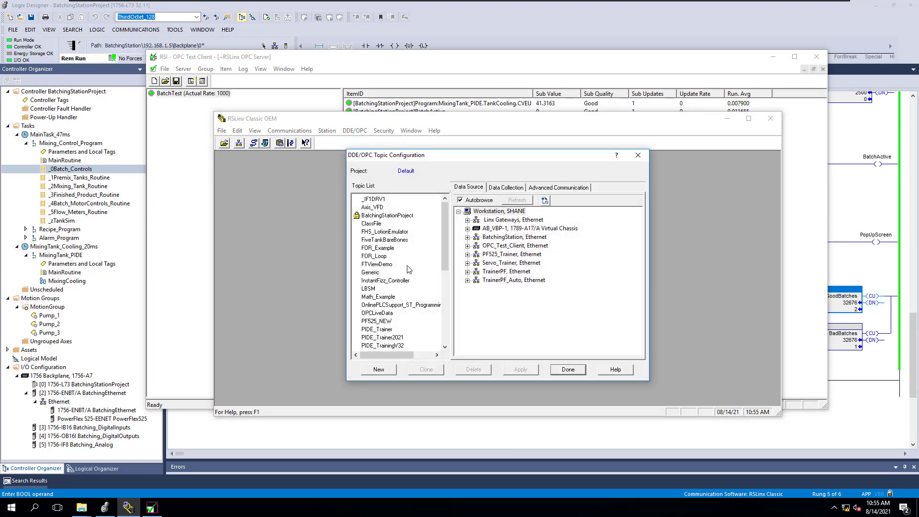
pyautogui.click(390, 215)
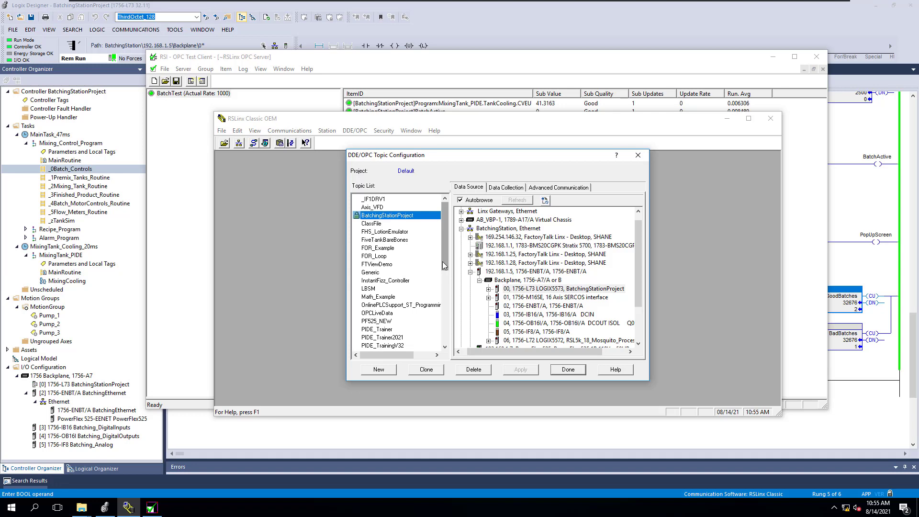
pyautogui.click(506, 58)
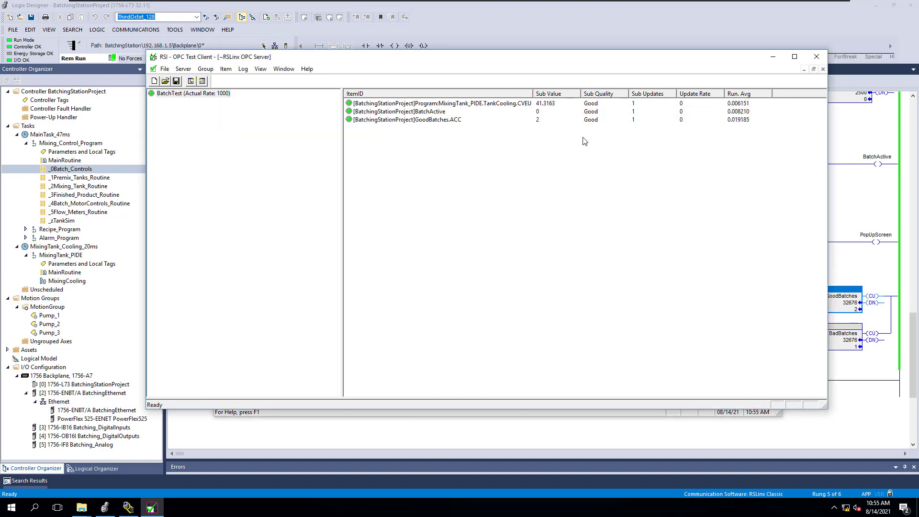